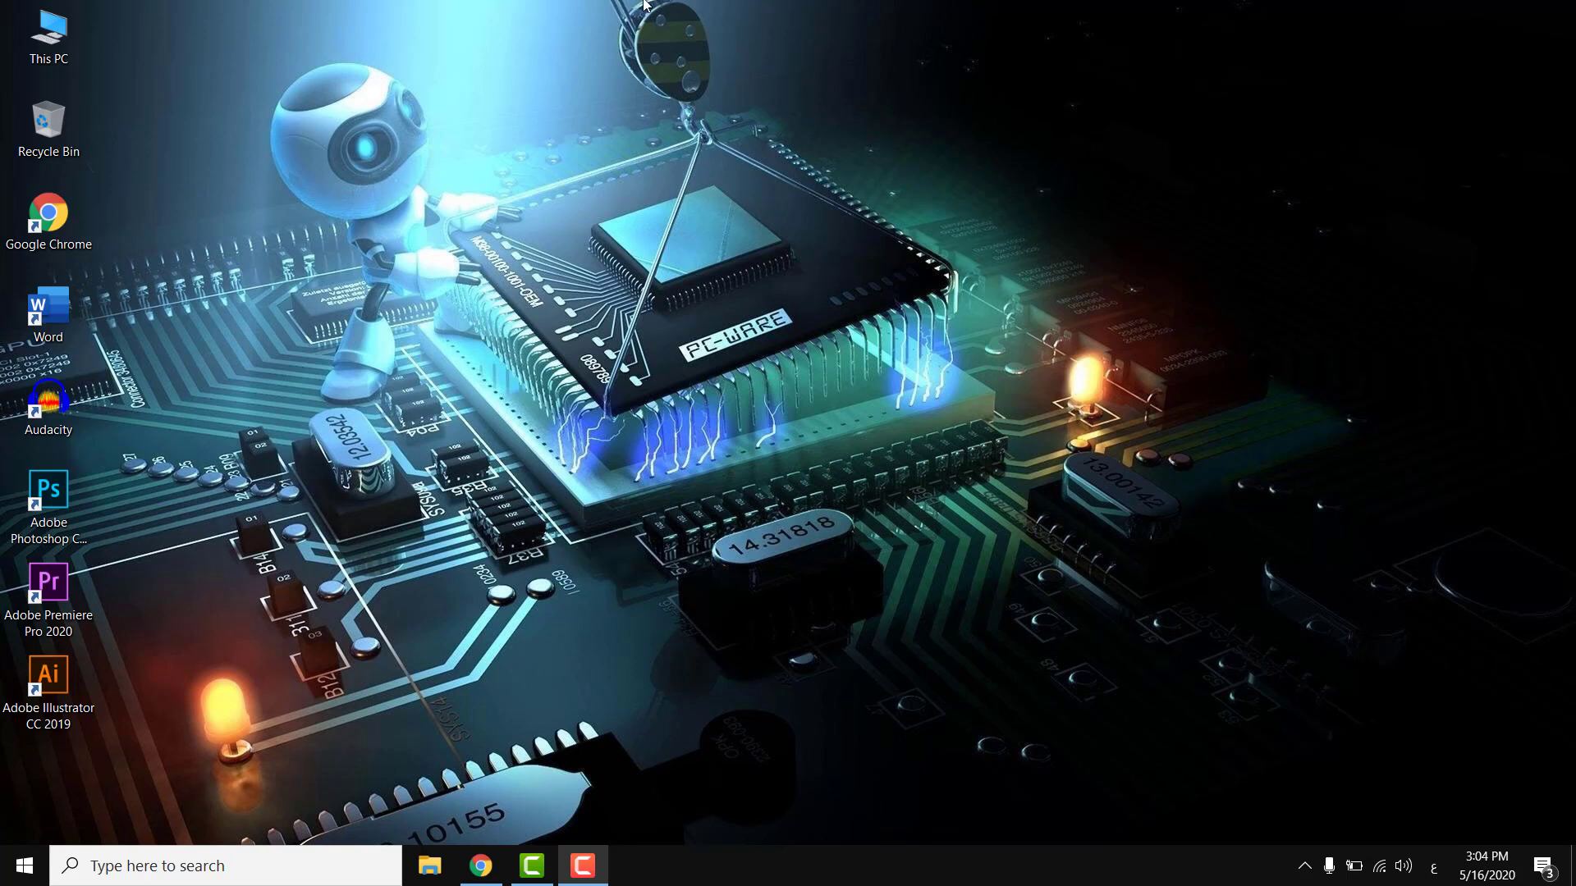
Step: Open the system protection settings from the properties of This PC
click(49, 35)
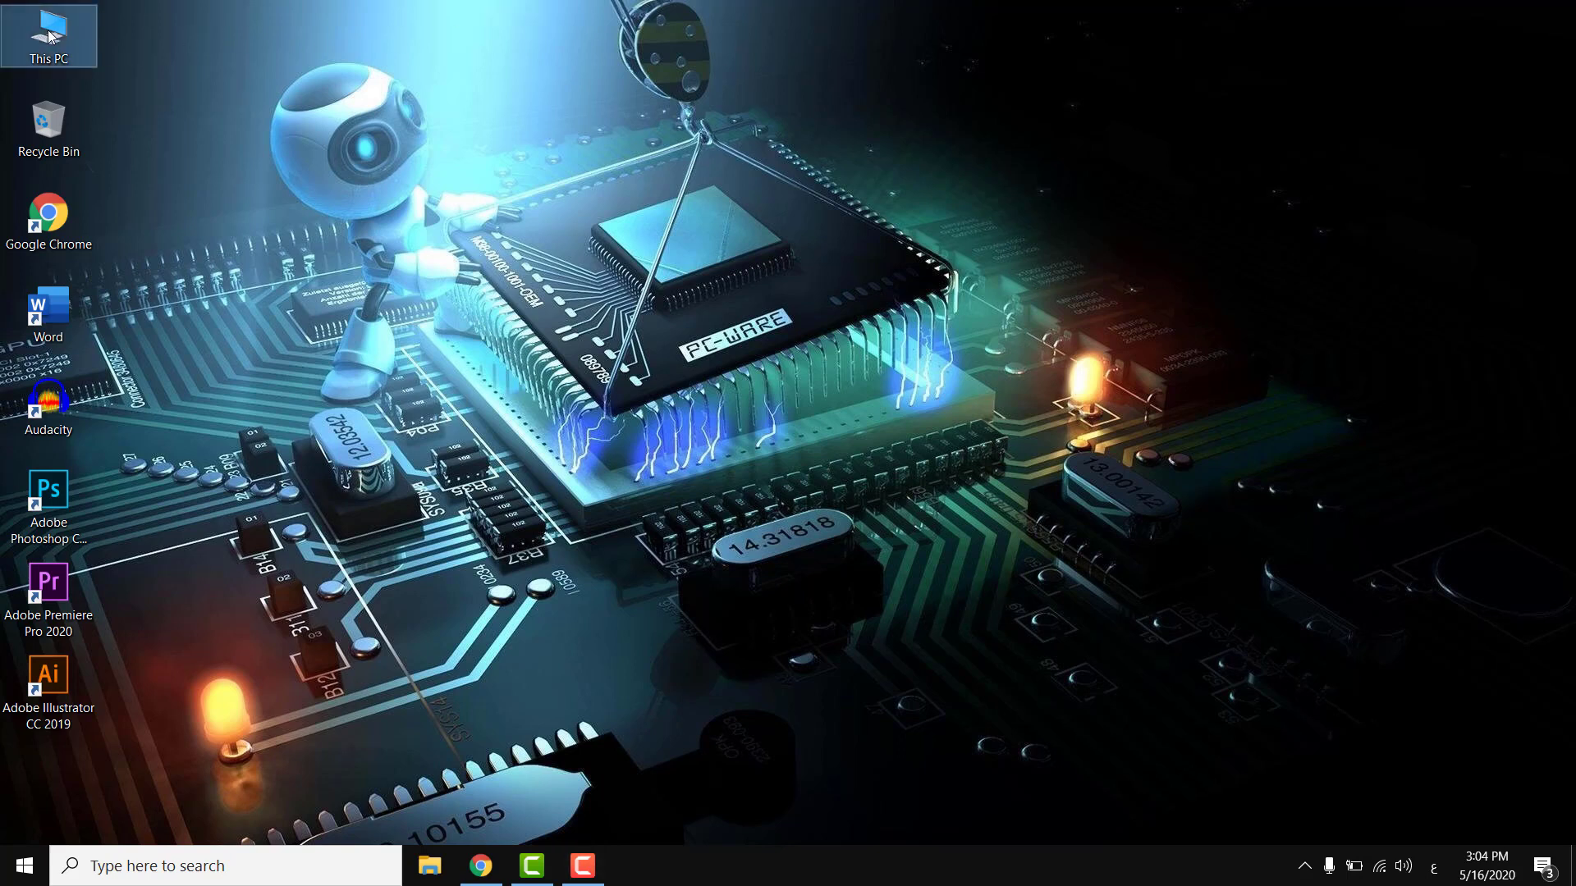
double_click(50, 36)
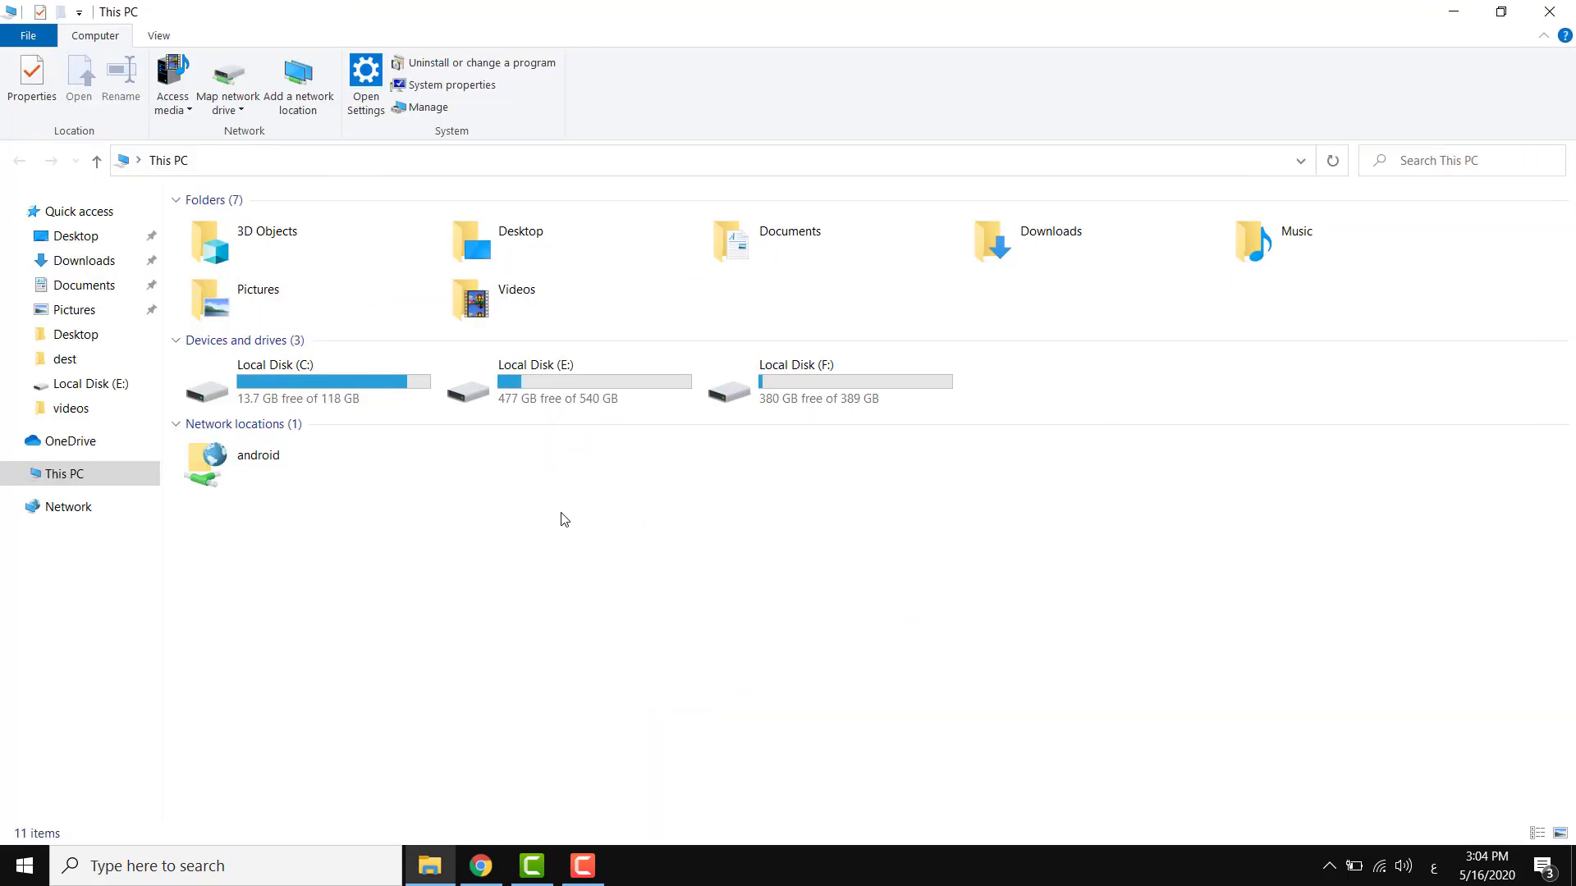
right_click(633, 495)
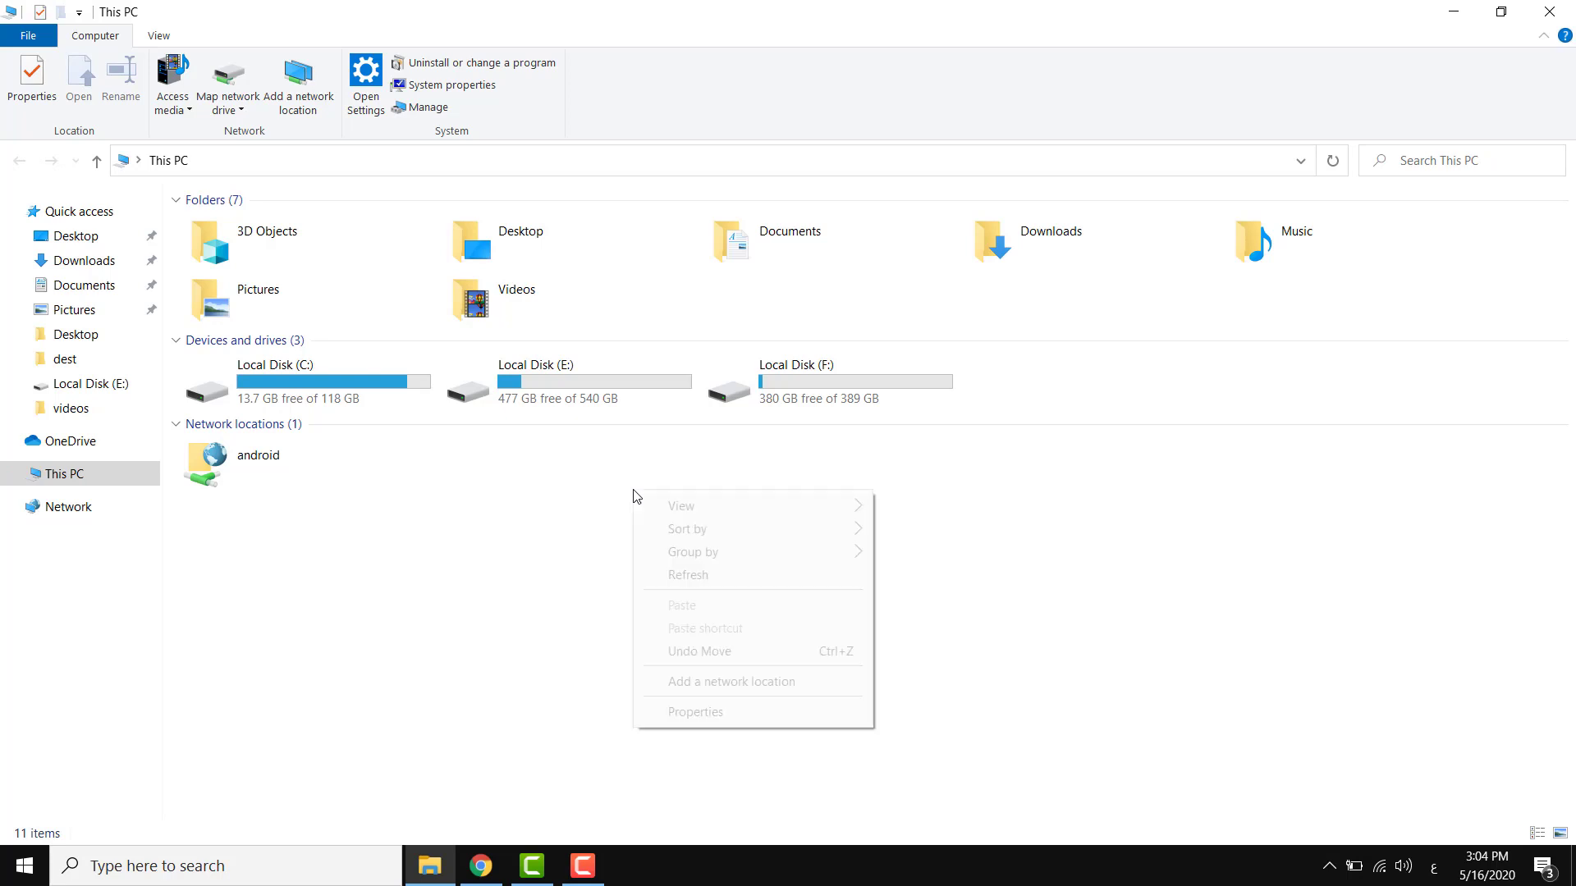
click(695, 711)
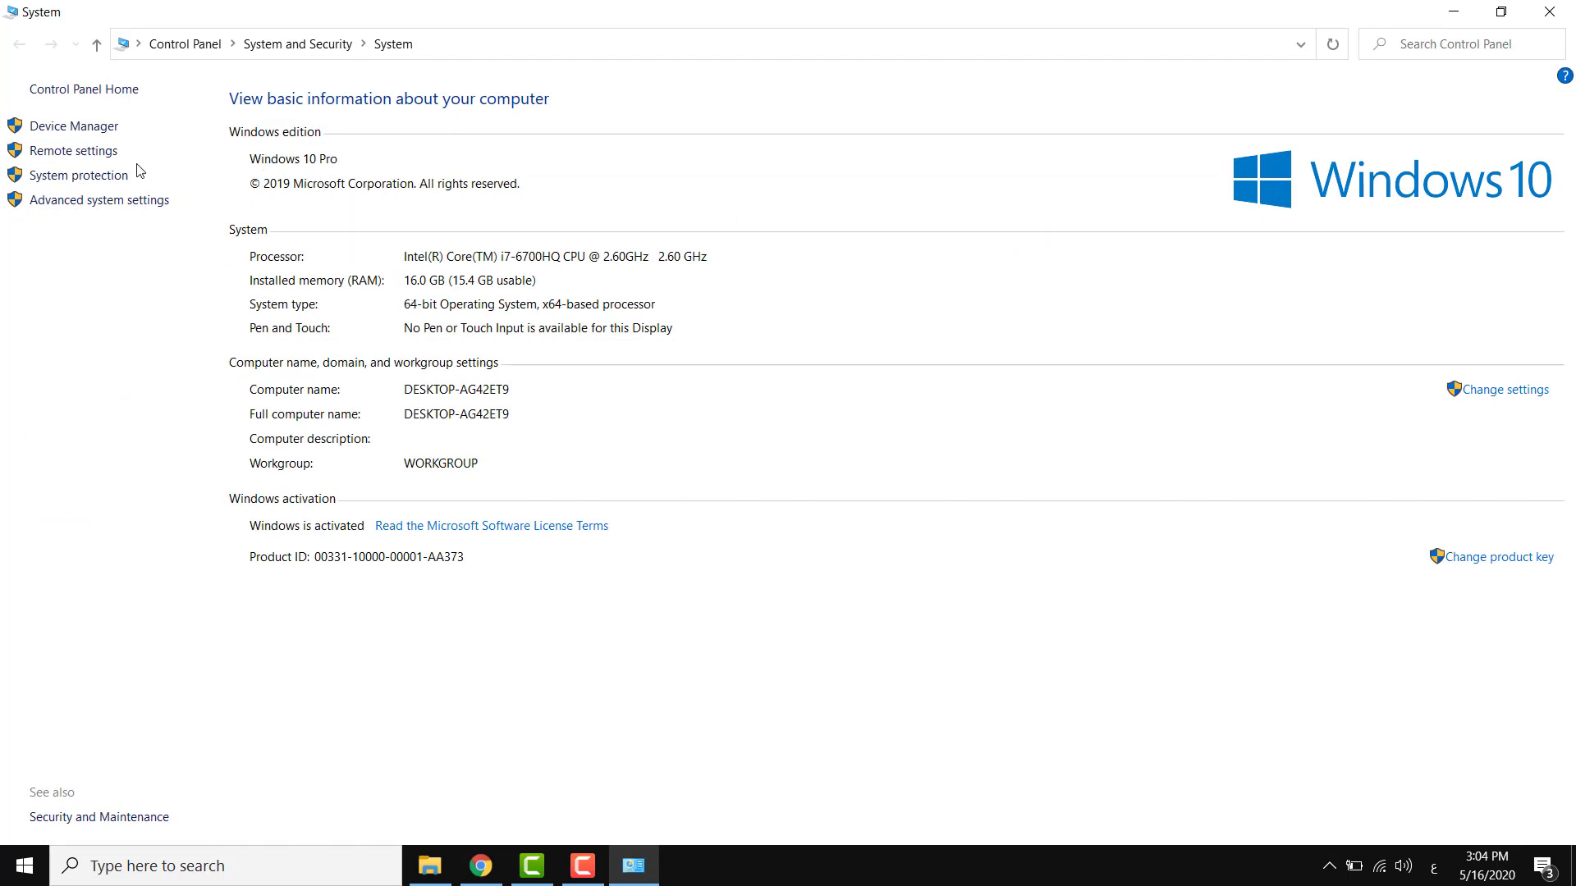
click(100, 177)
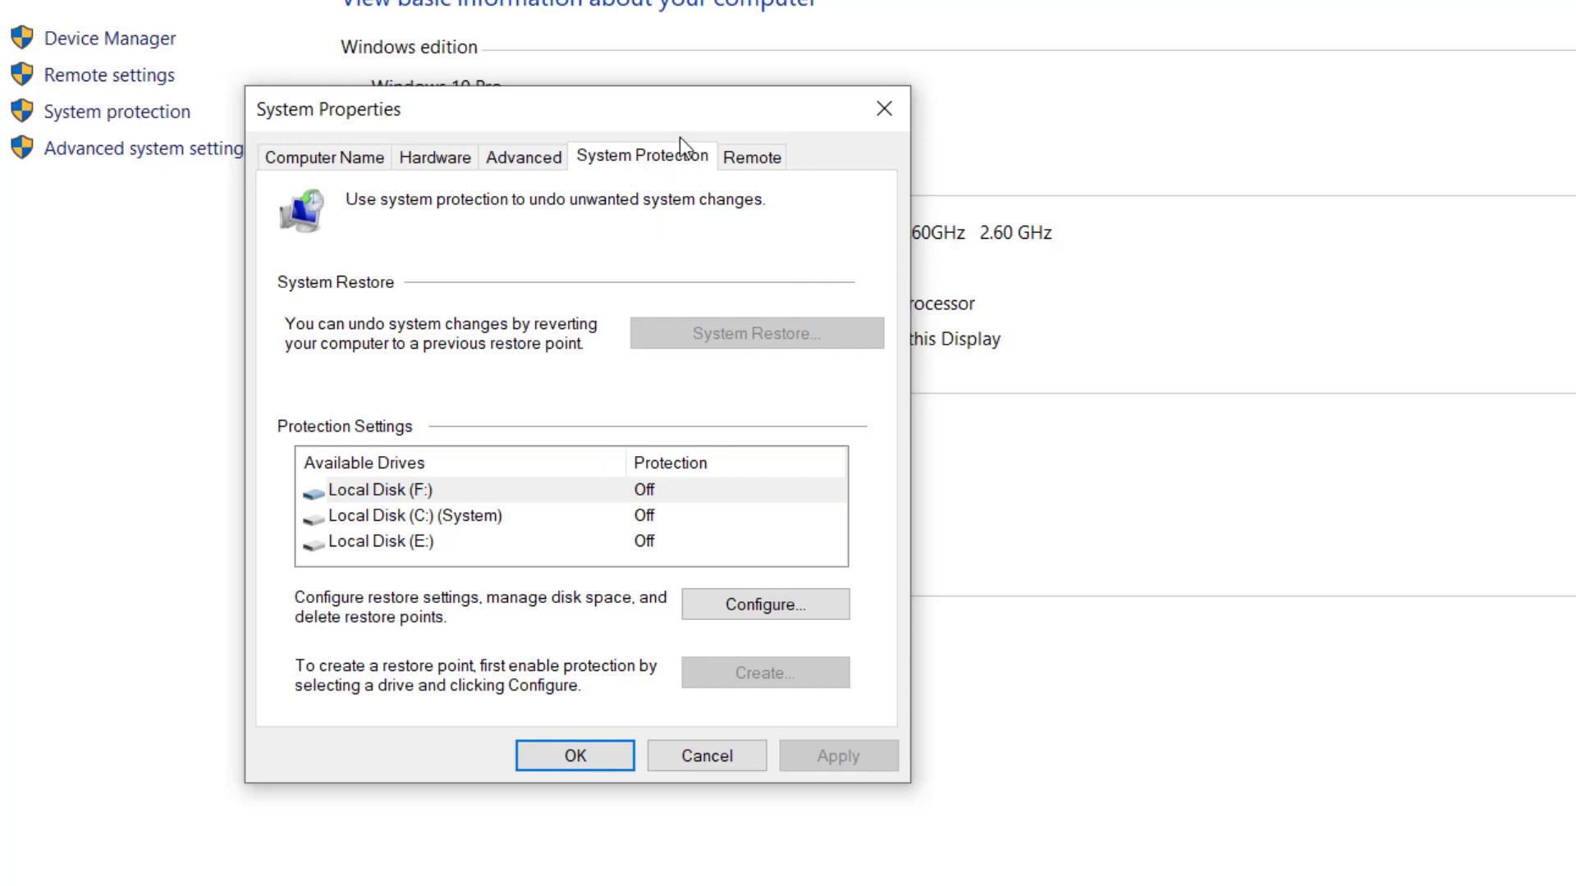
drag(656, 109, 787, 130)
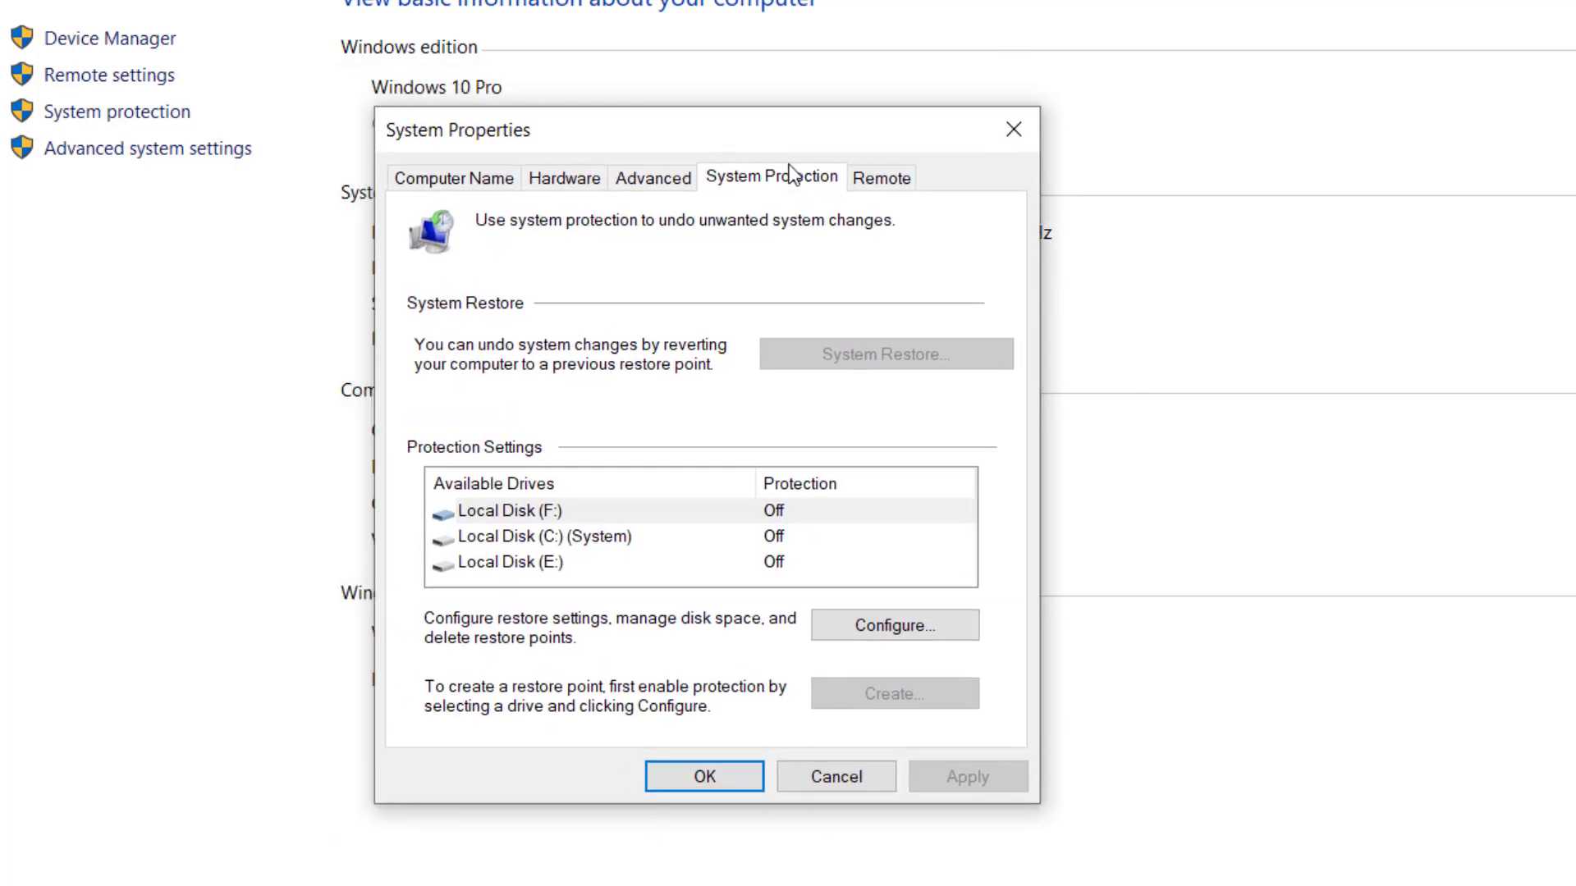
Step: Turn on system protection for Local Disk (C:) with a maximum disk usage of 1% (1.18 GB)
click(553, 538)
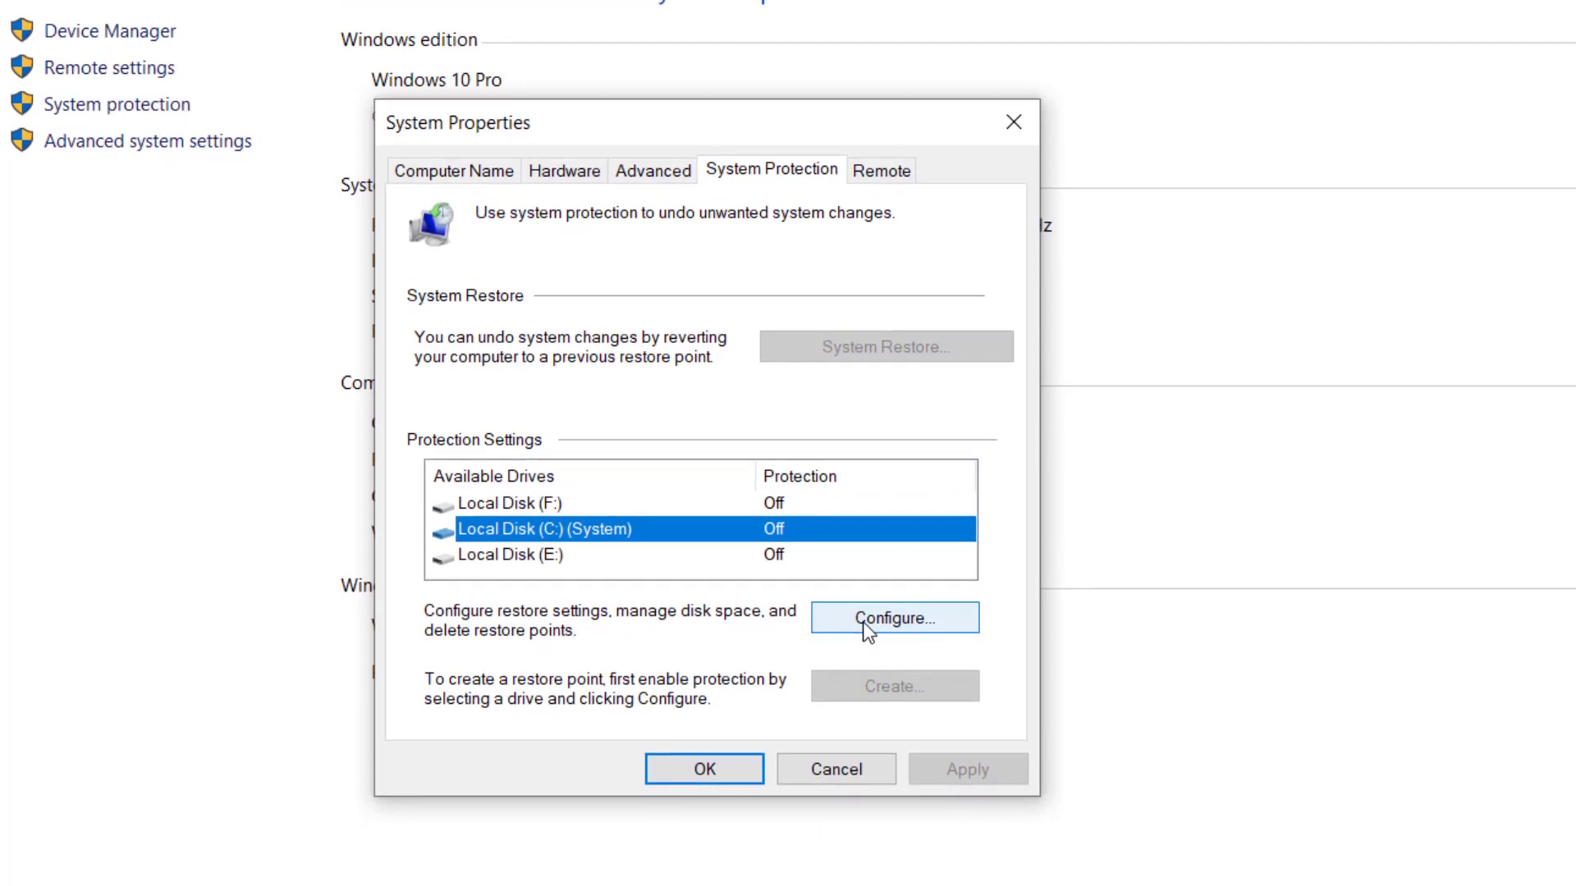
click(864, 620)
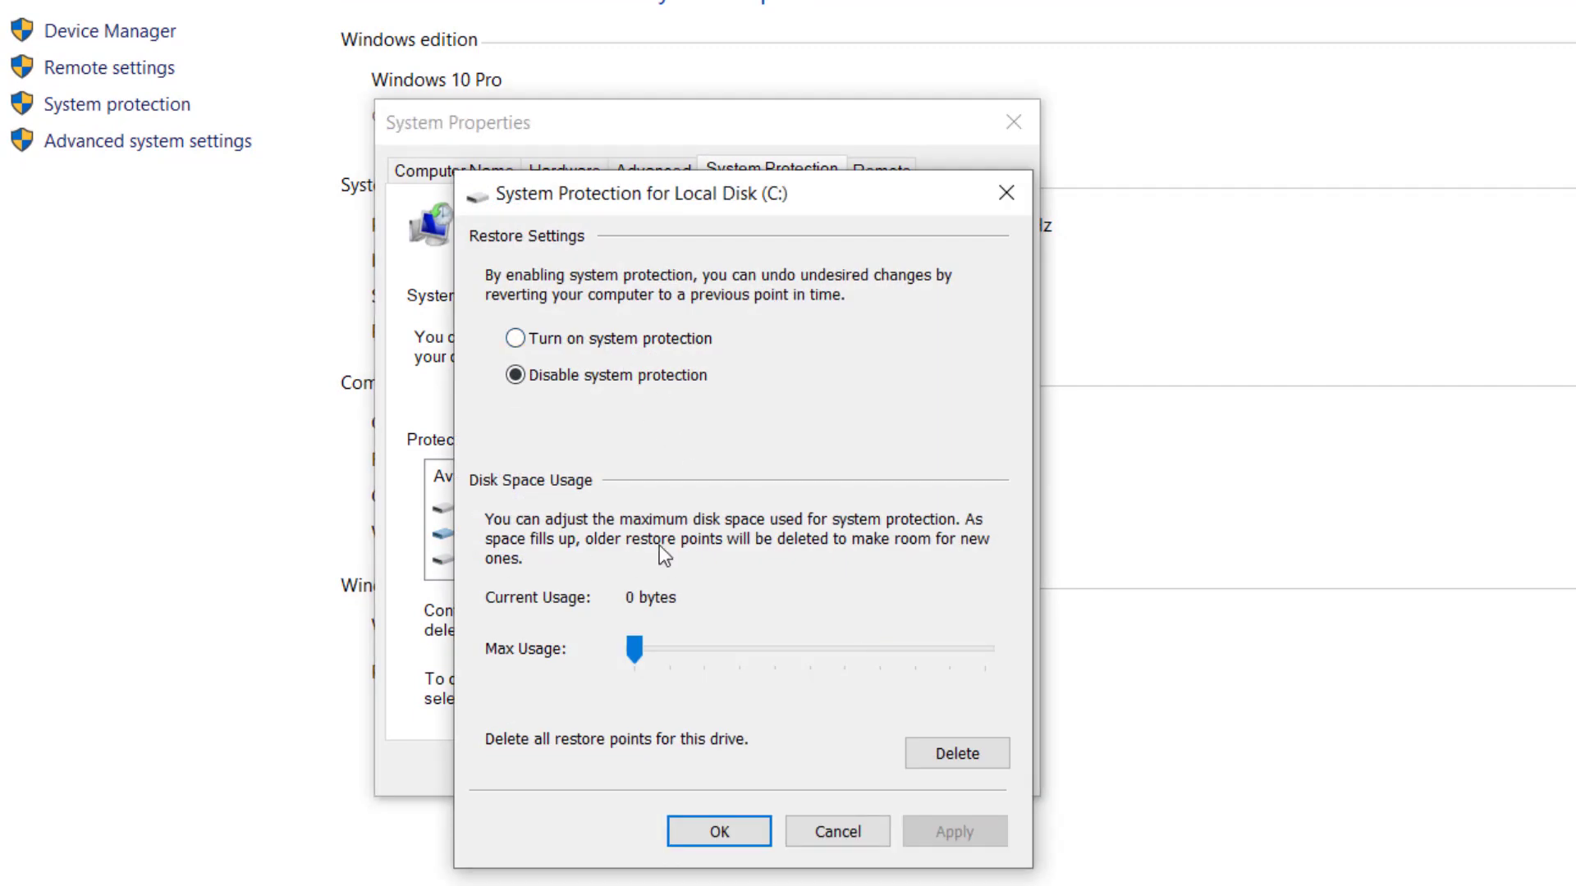
click(515, 339)
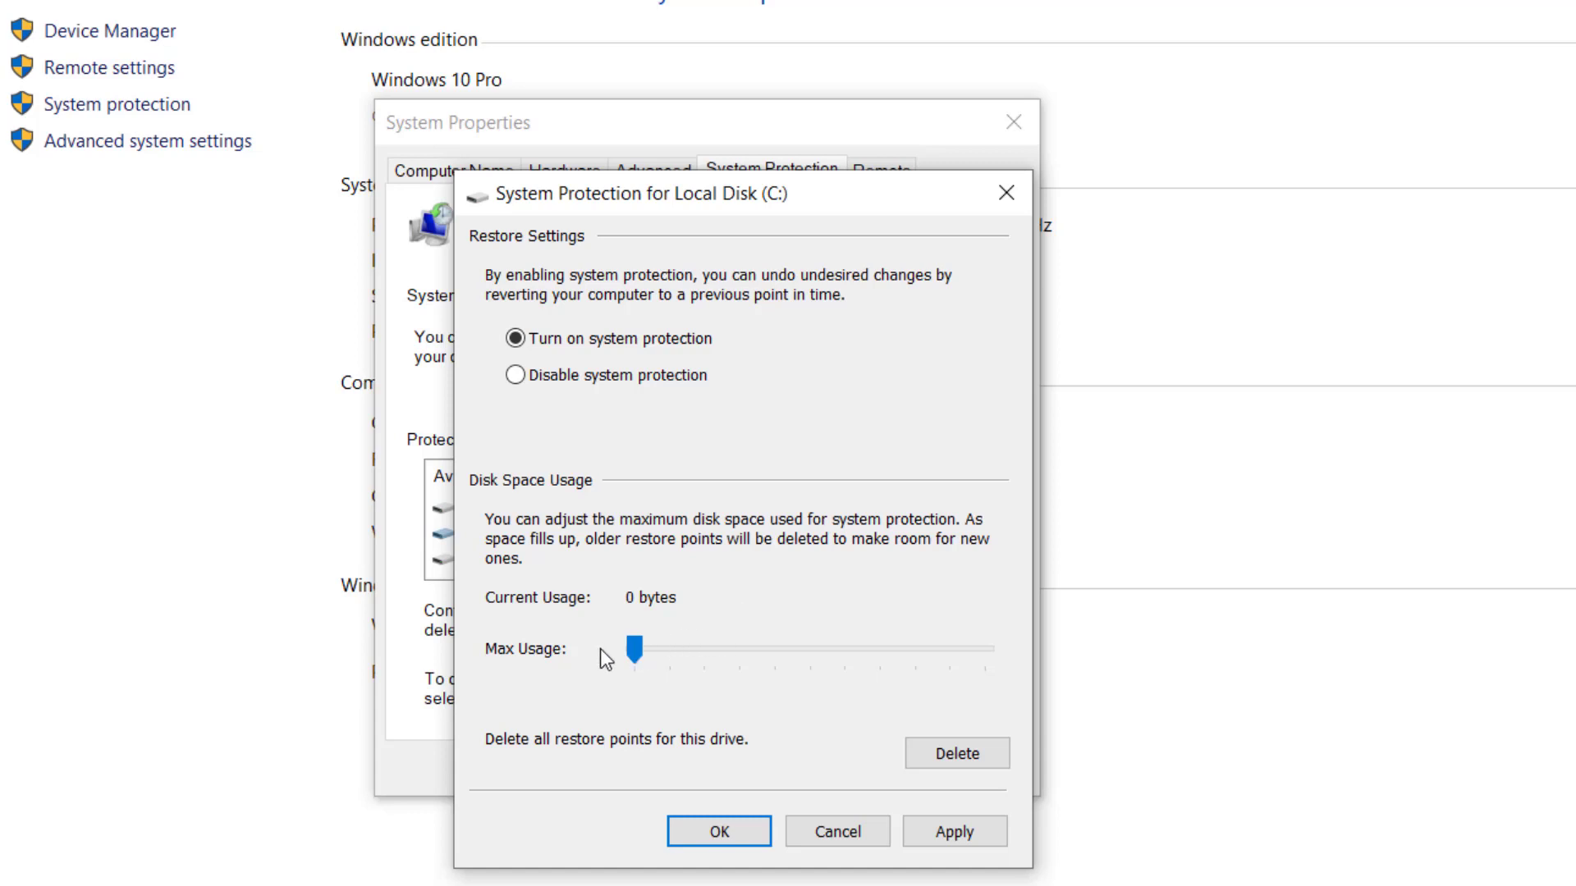
drag(632, 650, 995, 668)
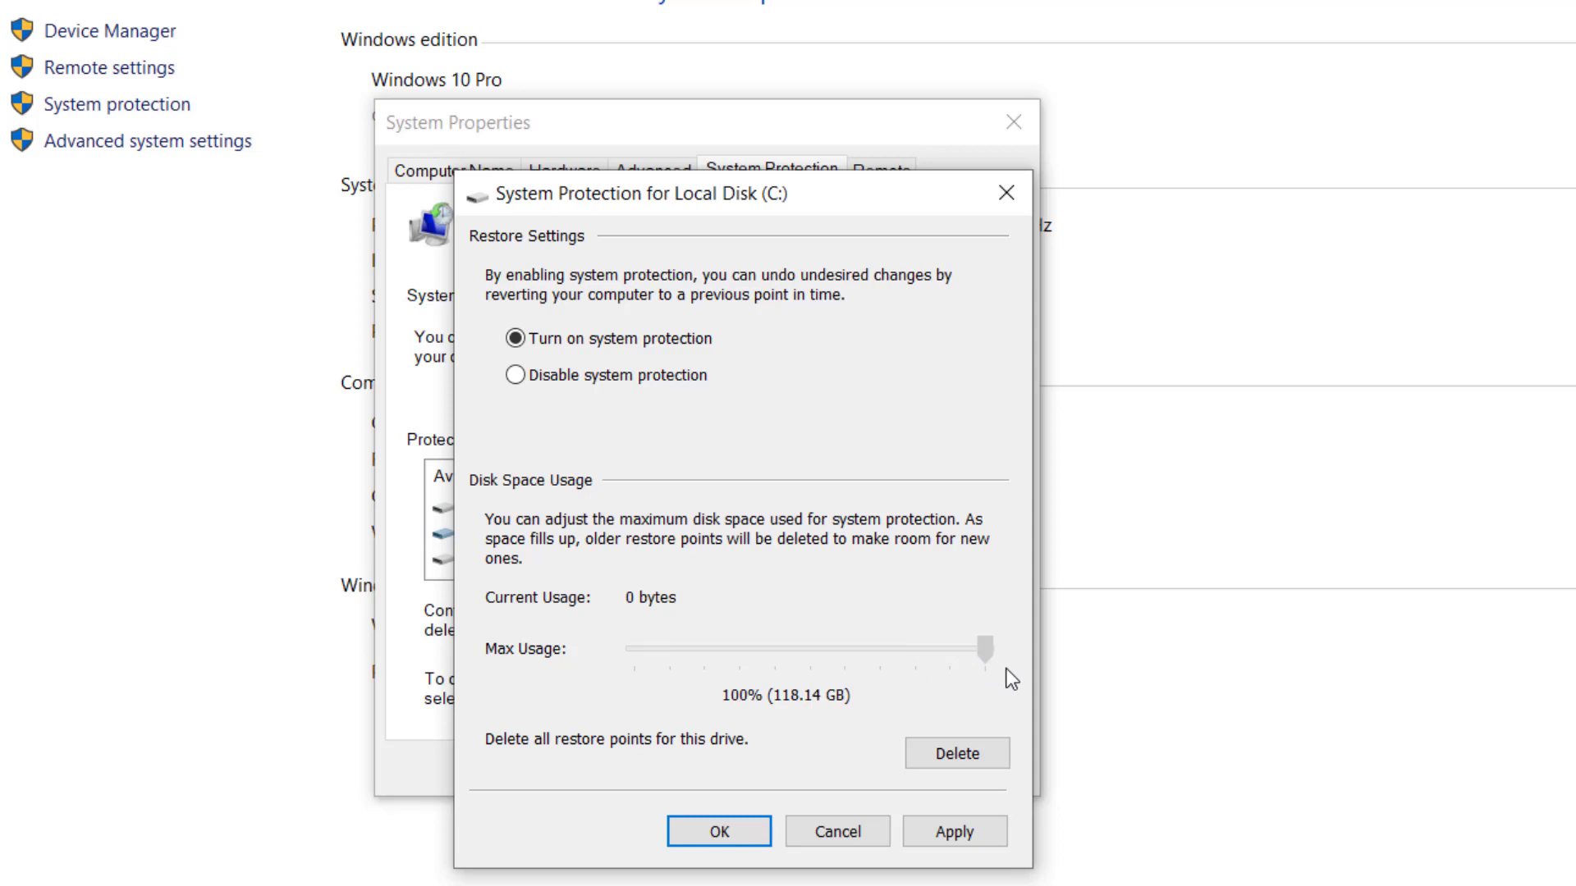
drag(1004, 668, 637, 648)
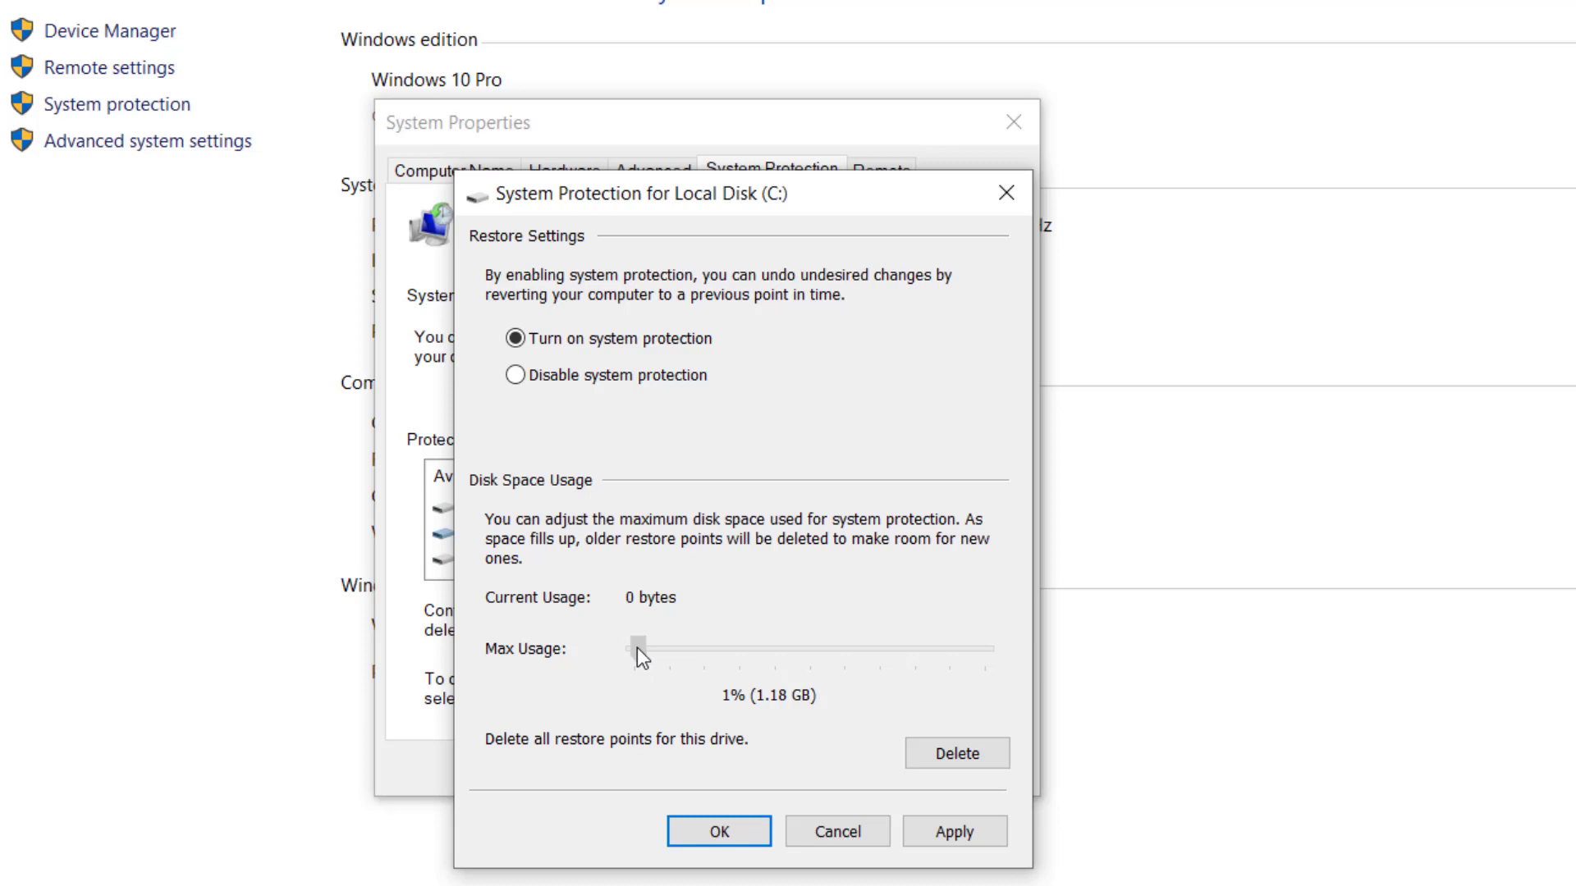
drag(637, 647, 637, 647)
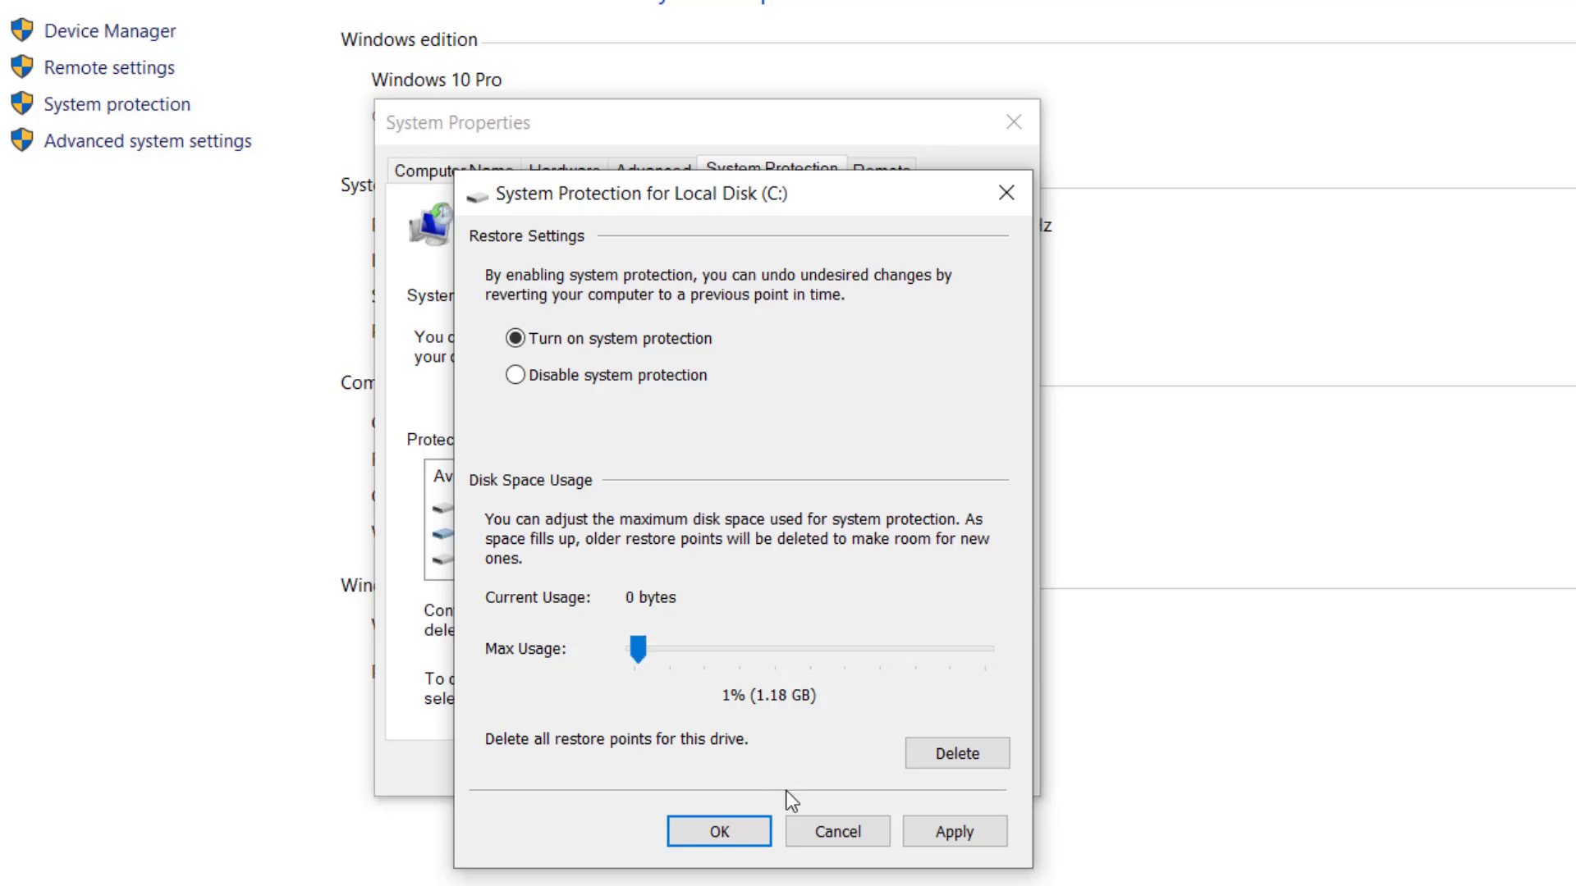
click(952, 832)
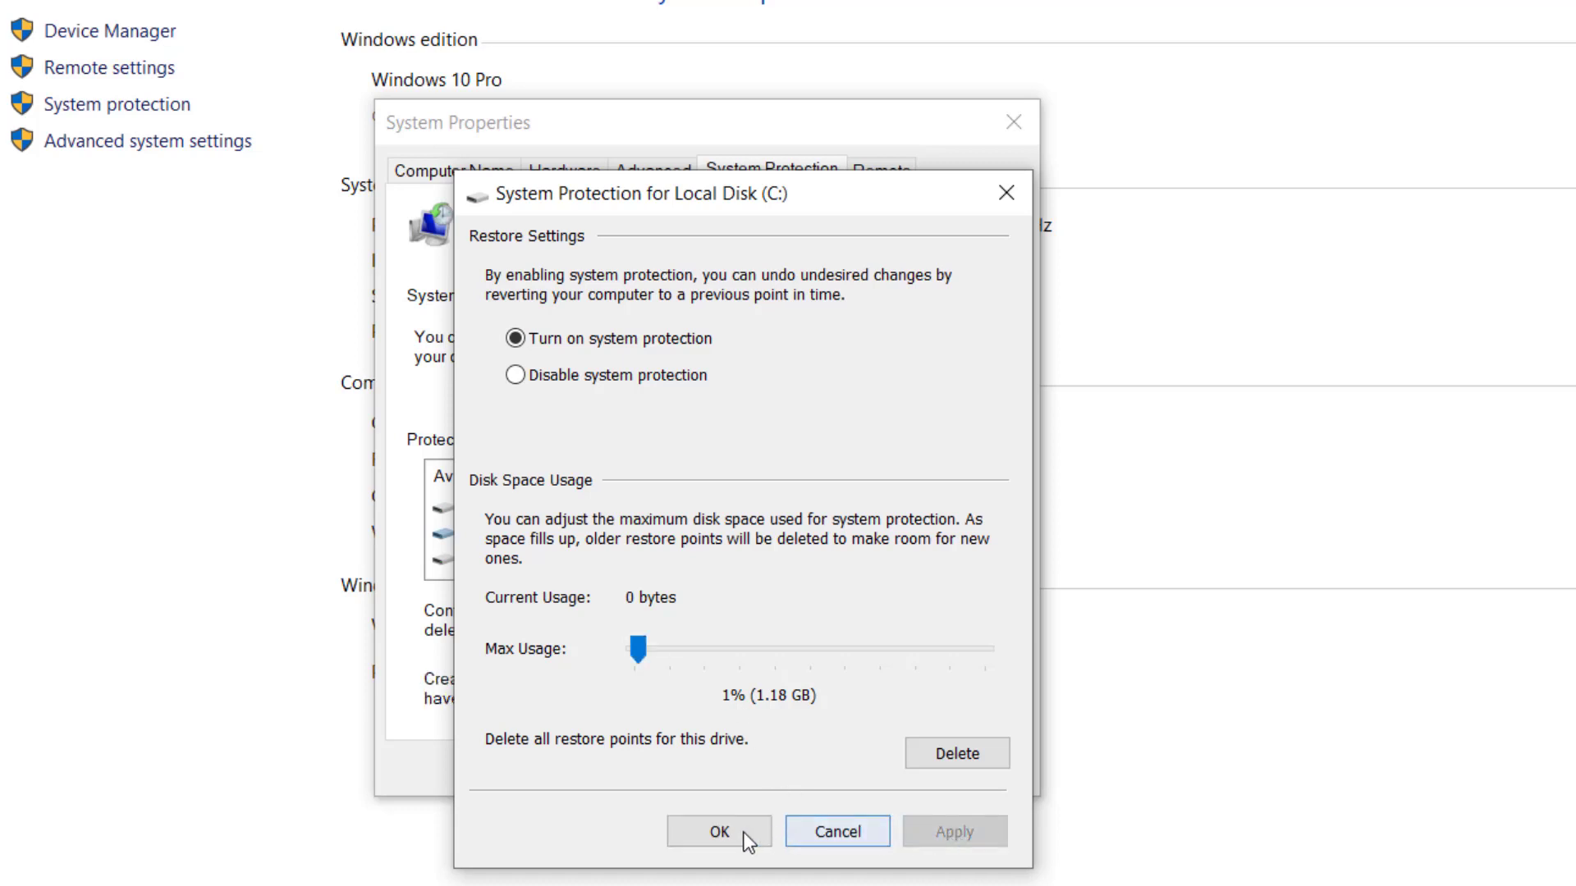
click(742, 836)
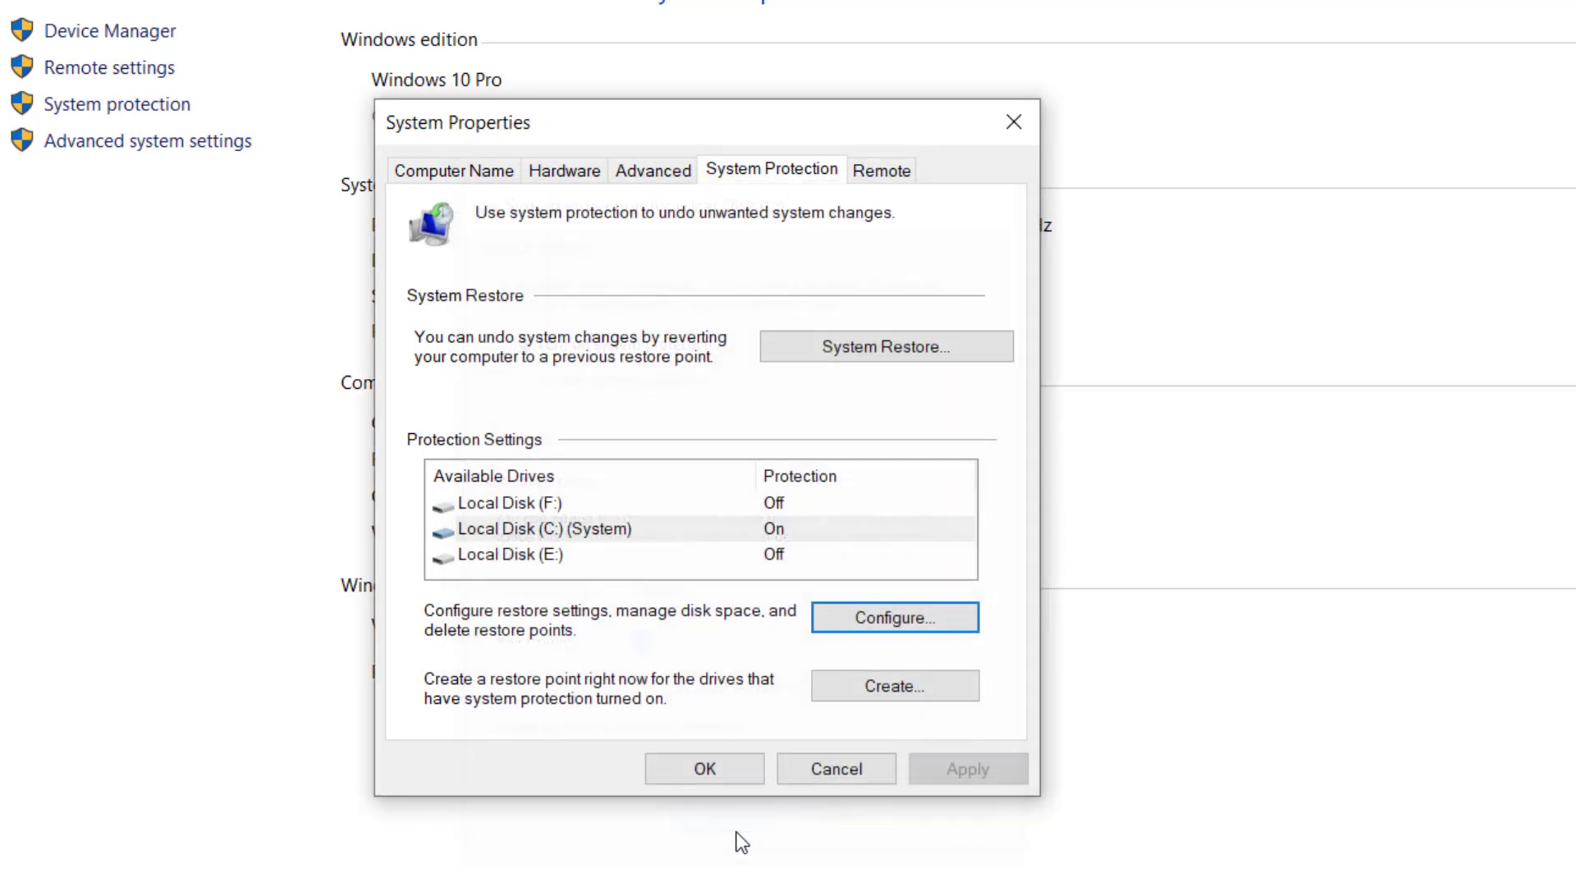
Step: Create a restore point for drive C: described as "Safe Date 2020-05-16"
click(780, 542)
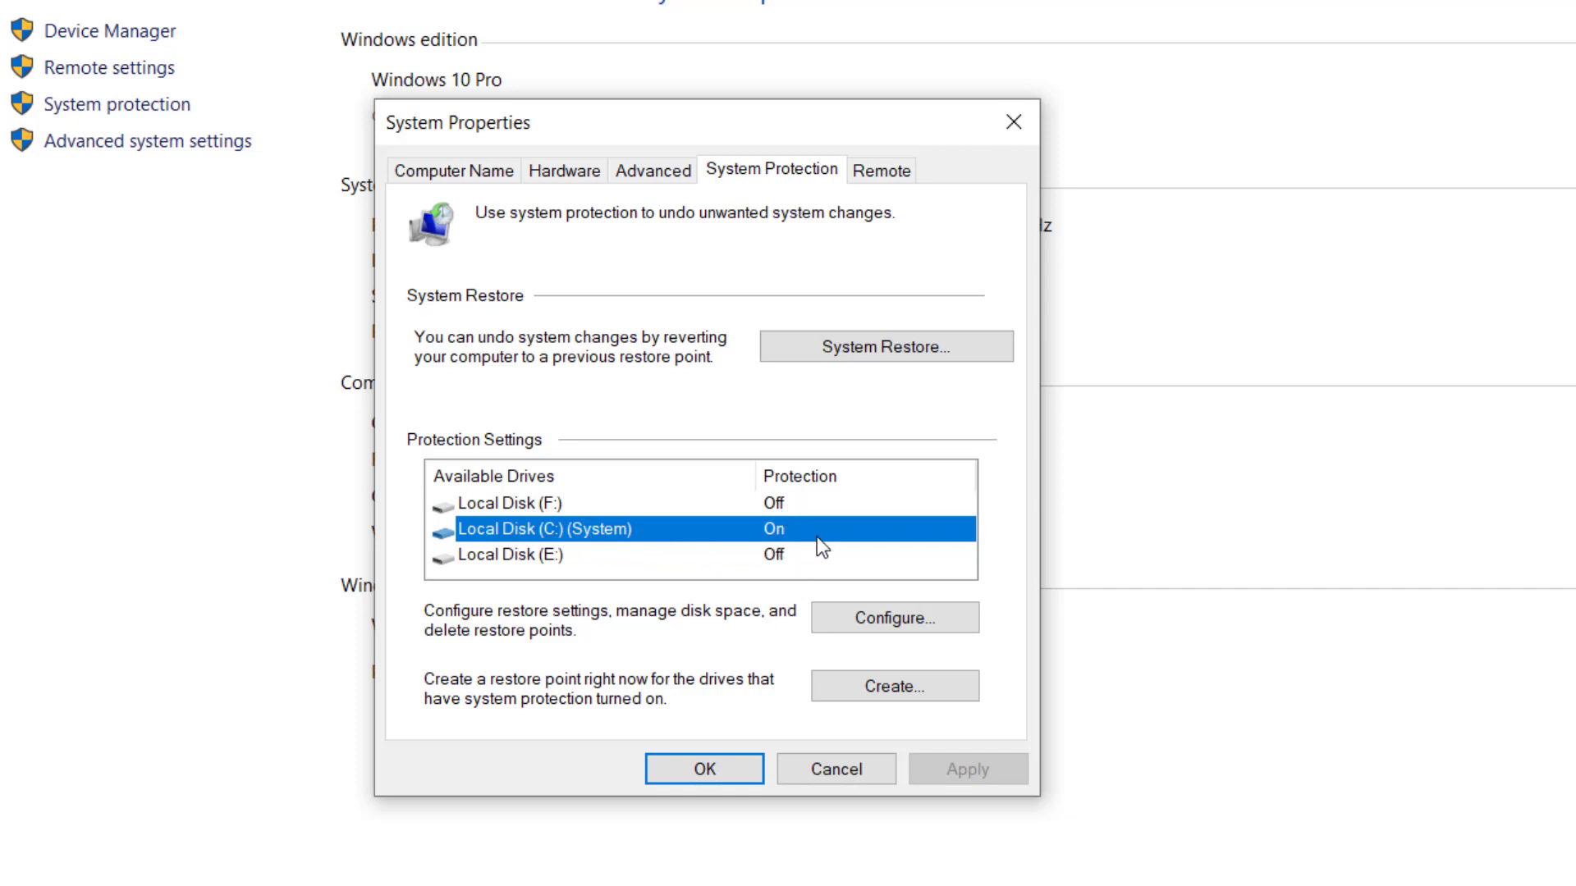
click(939, 691)
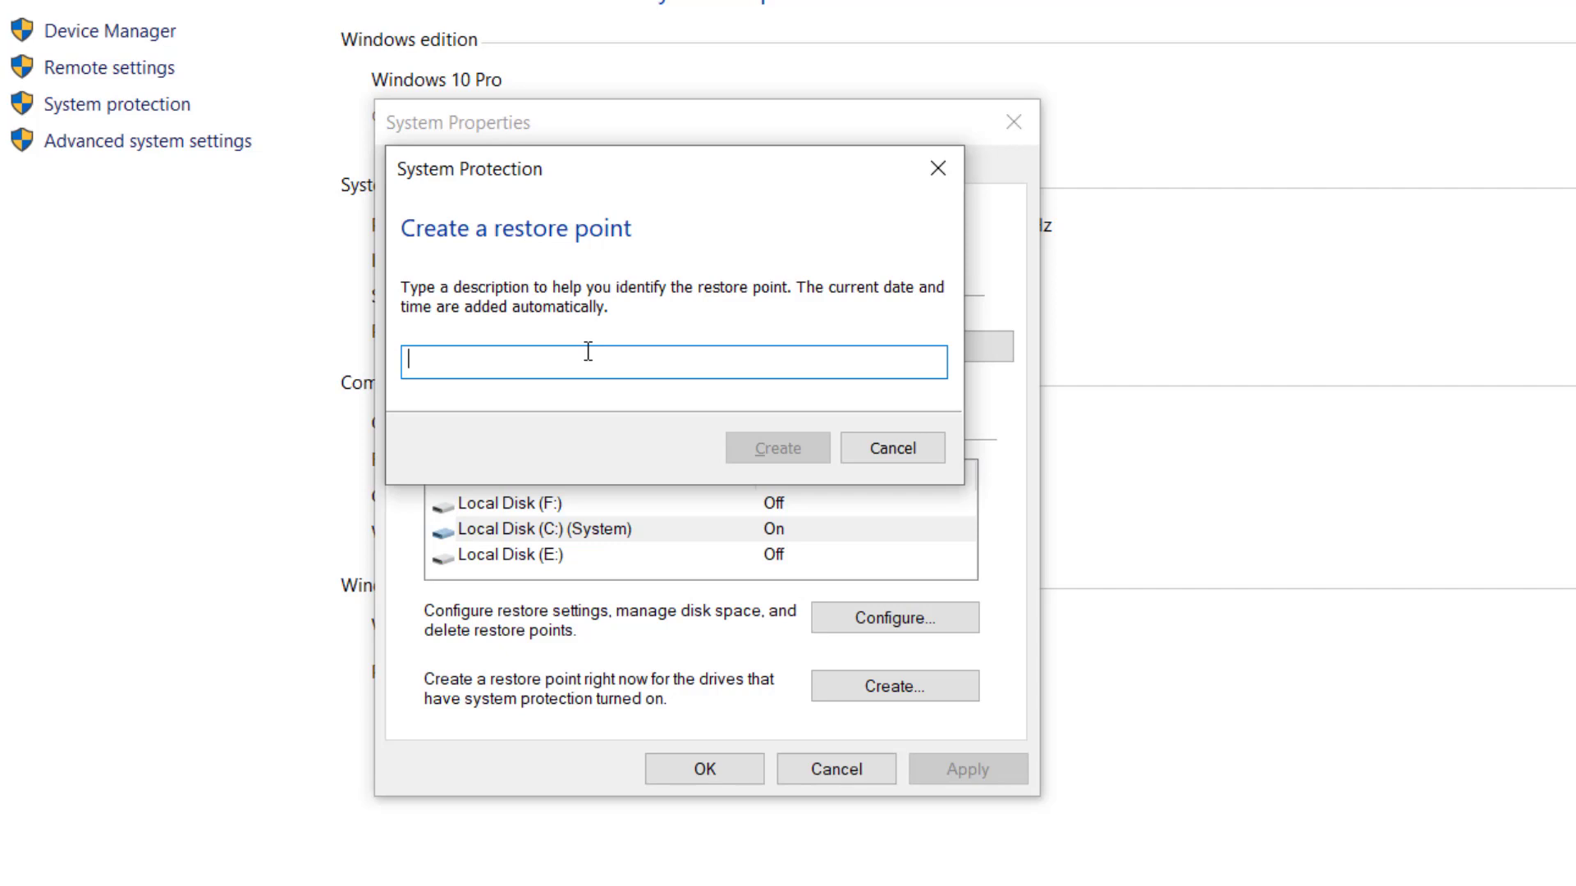
text(Safe Dat)
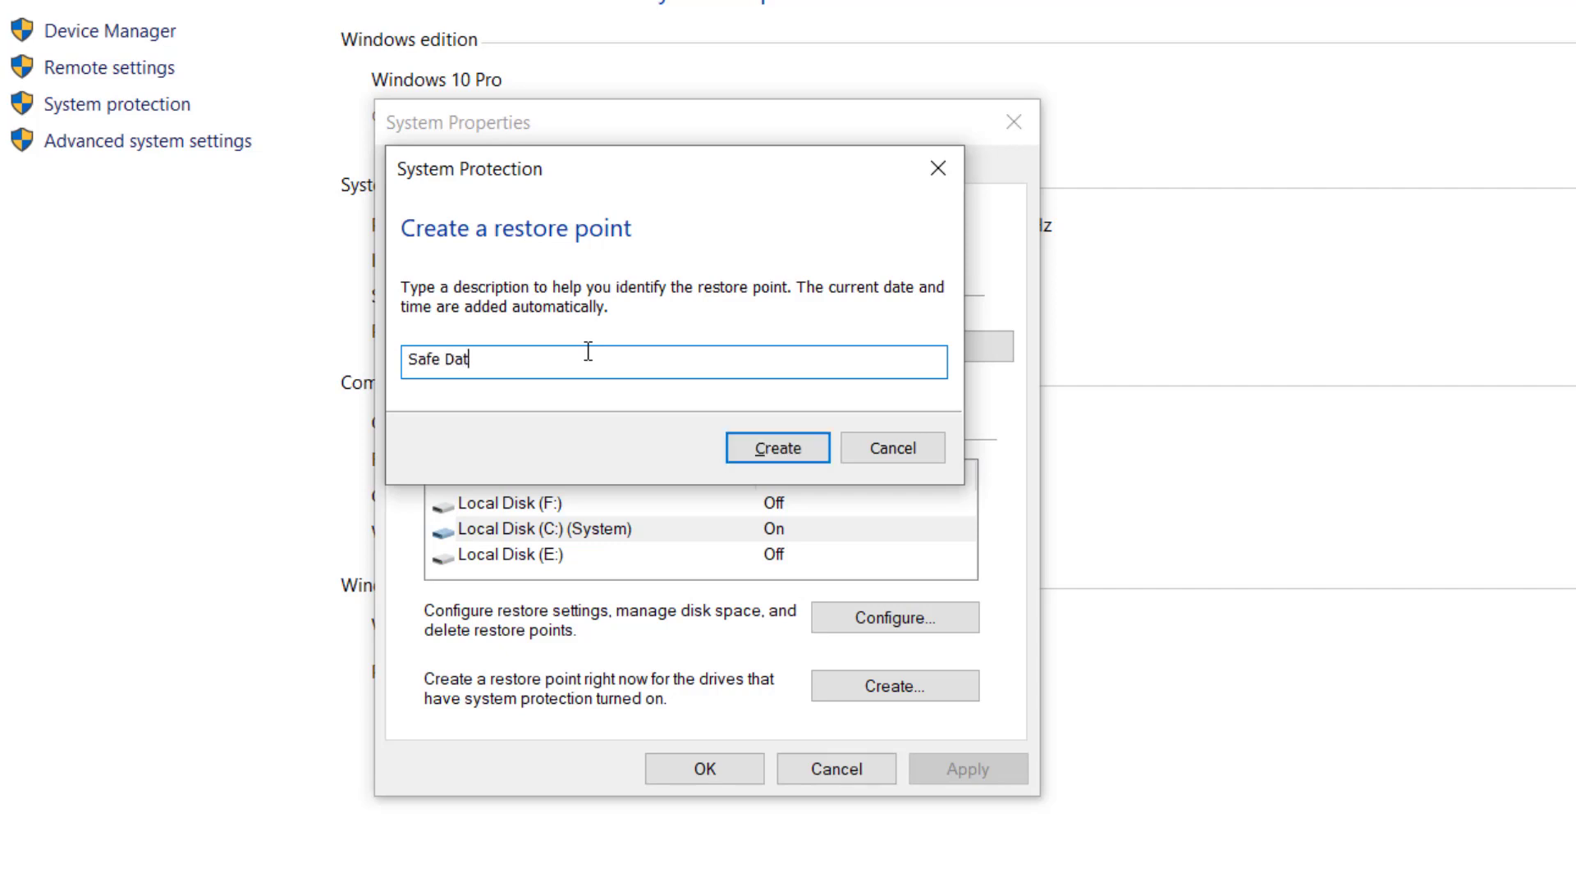
text(e 2020-05-16)
click(813, 451)
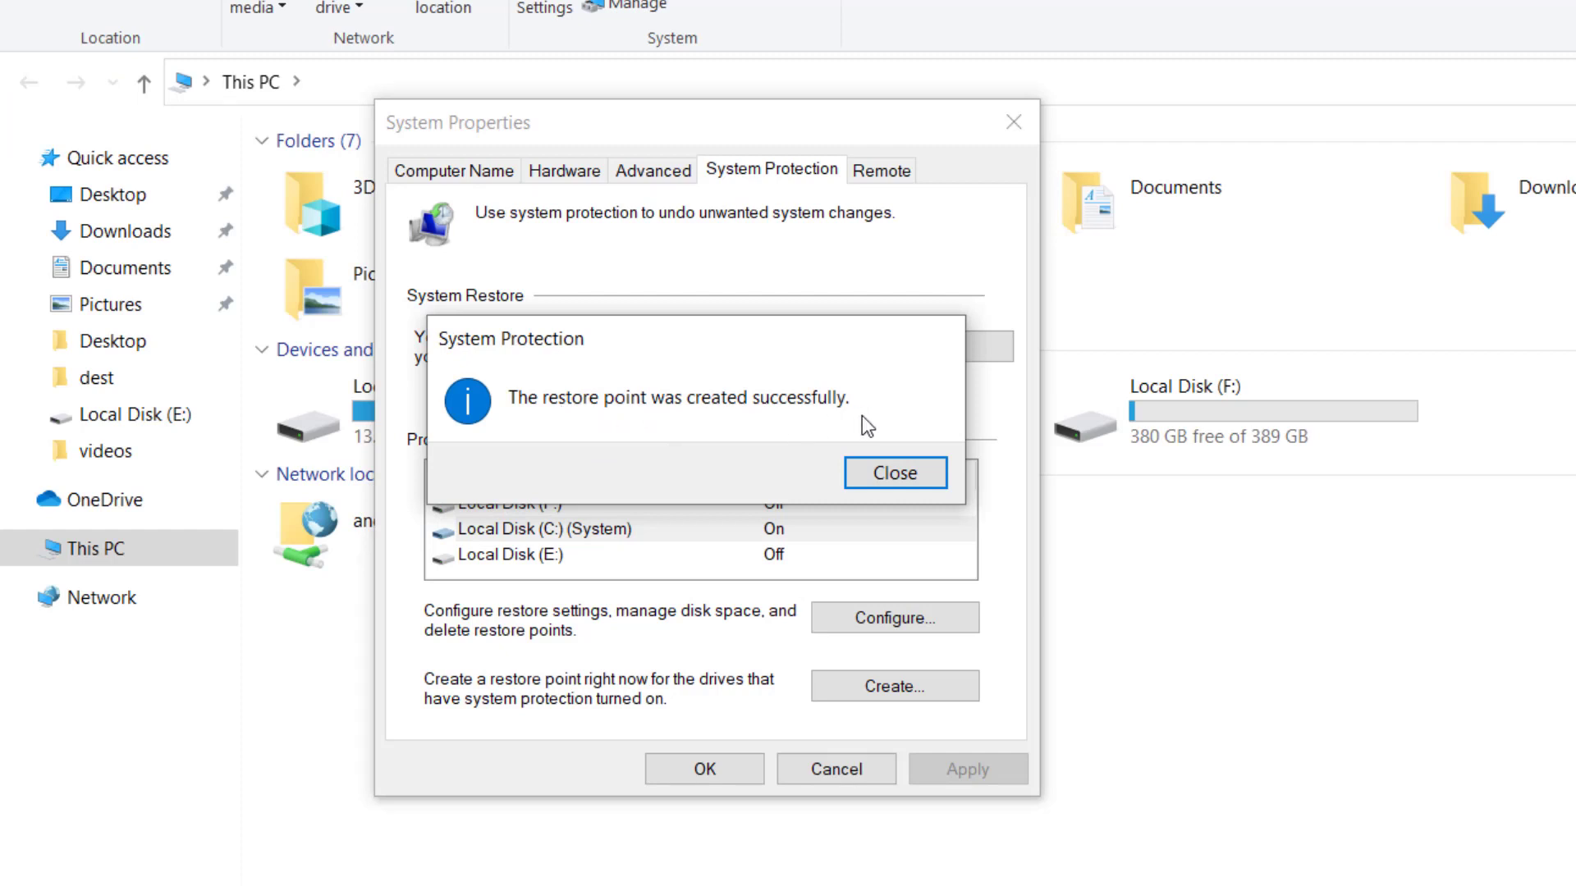
click(912, 474)
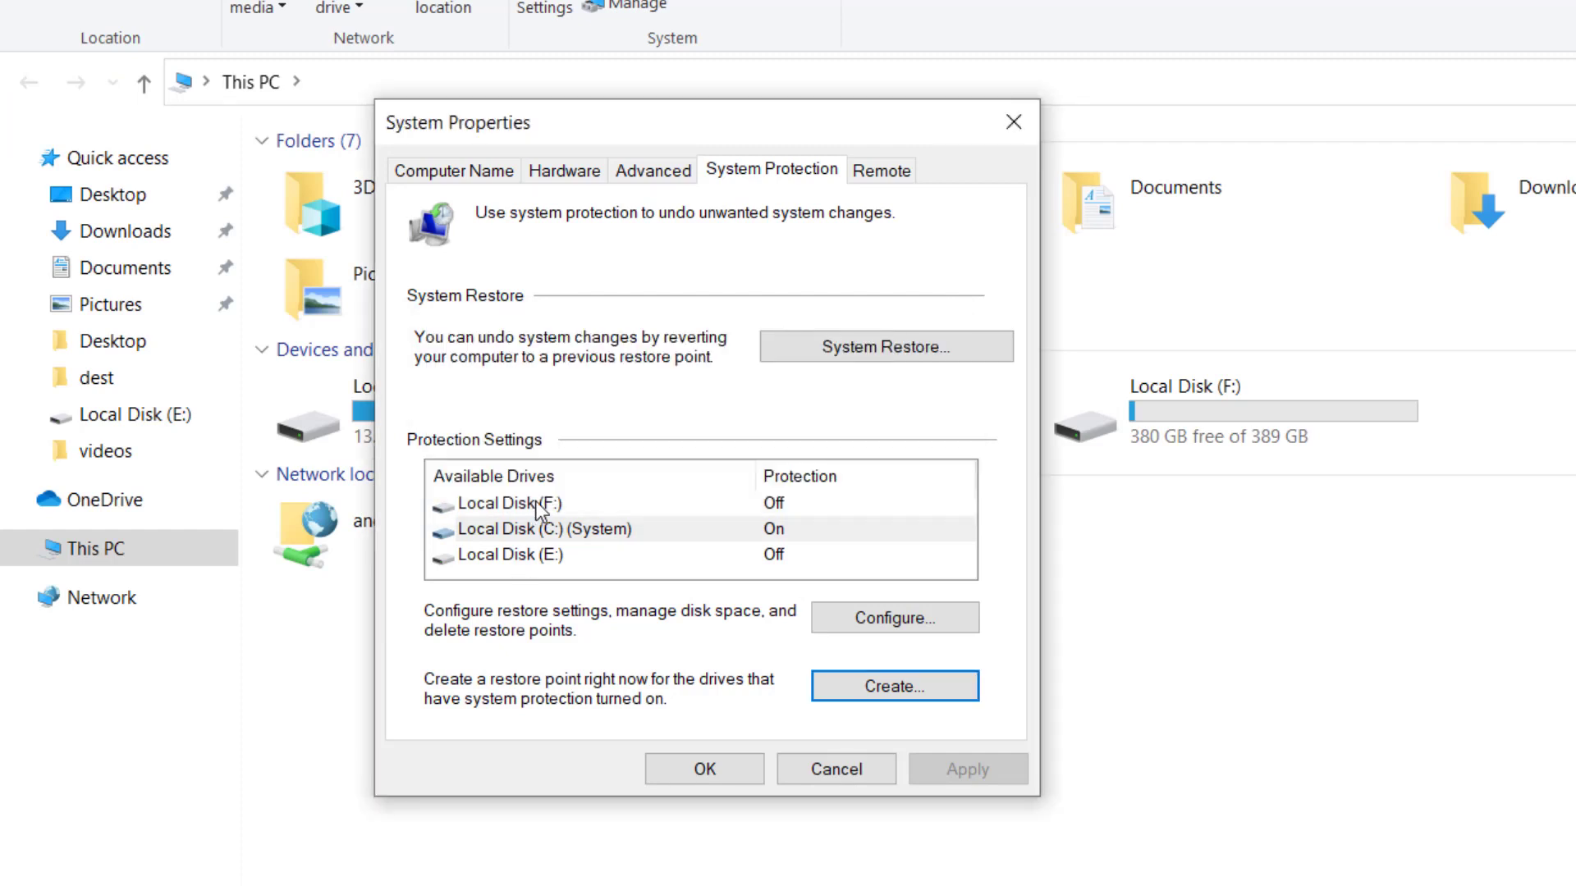
Step: Disallow Remote Assistance connections to this computer
click(538, 506)
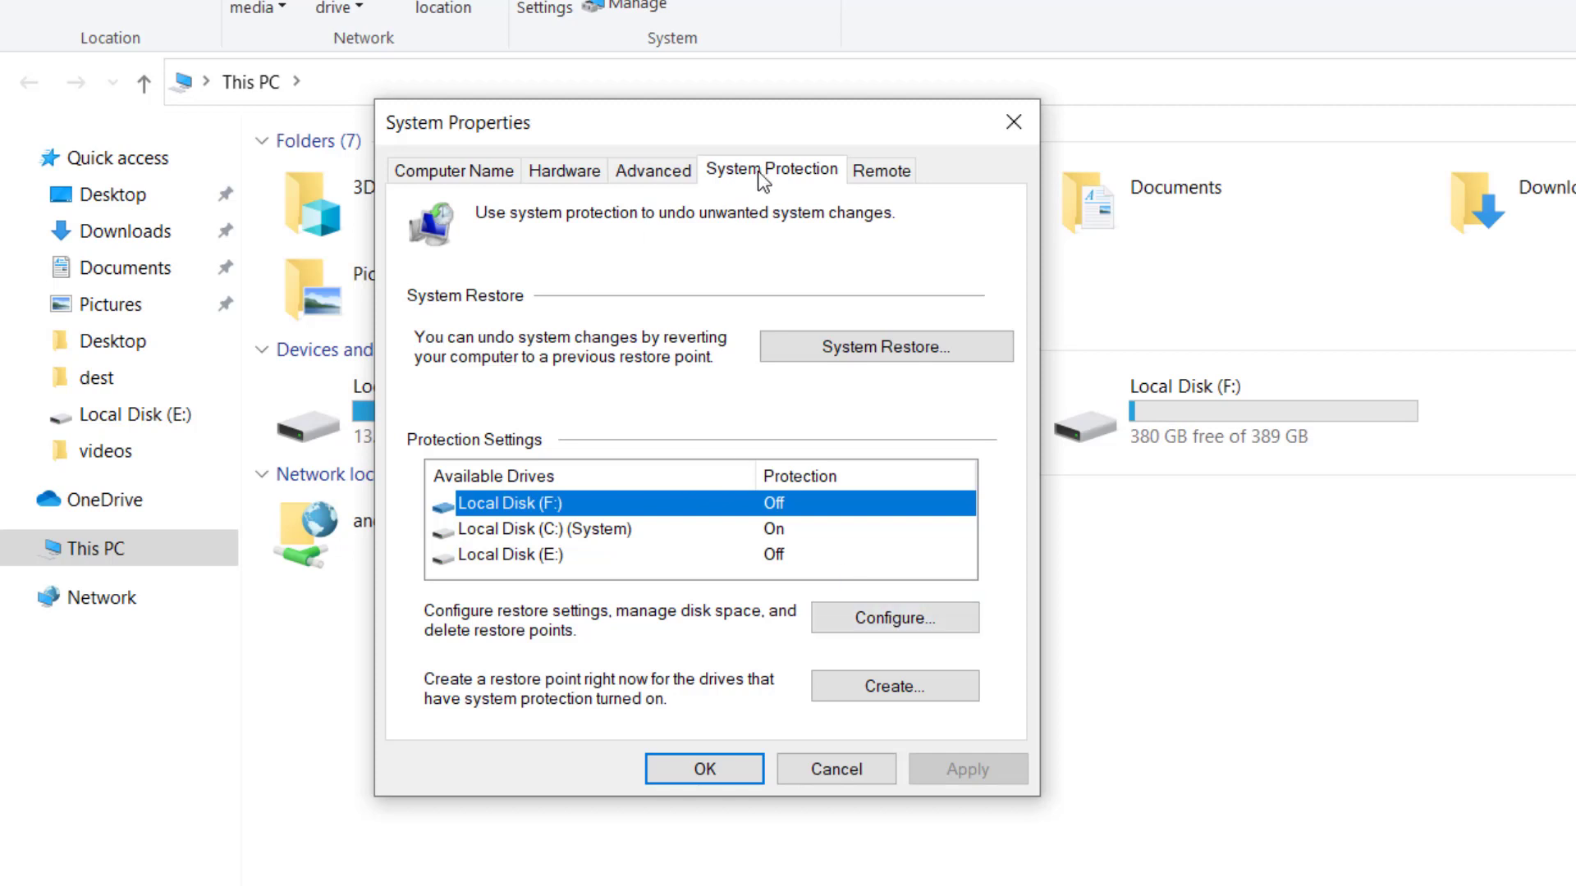
click(882, 174)
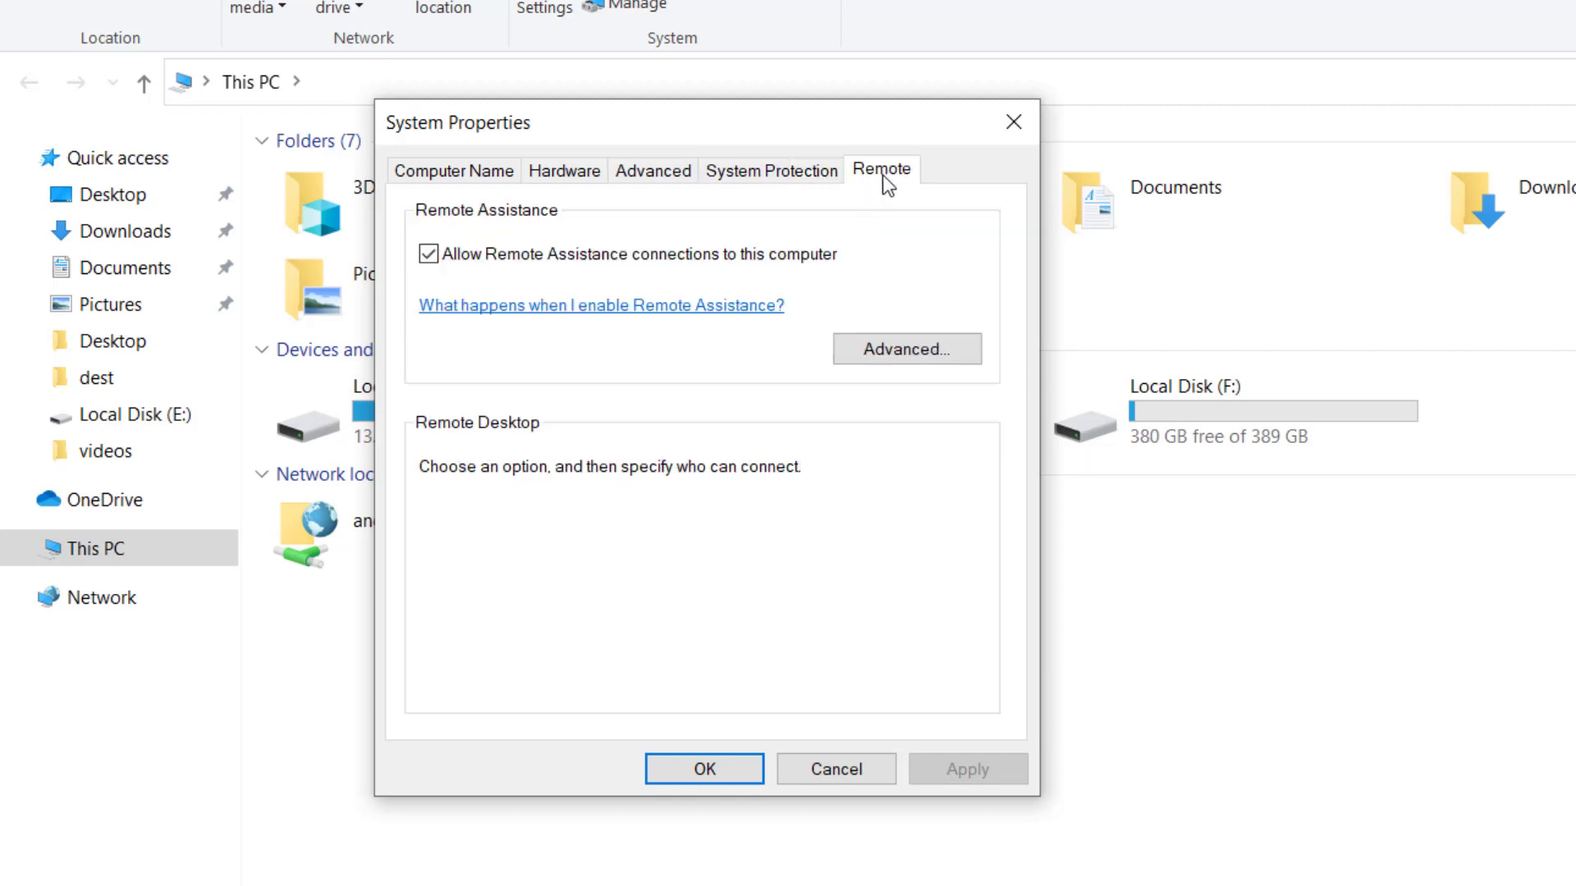
click(429, 255)
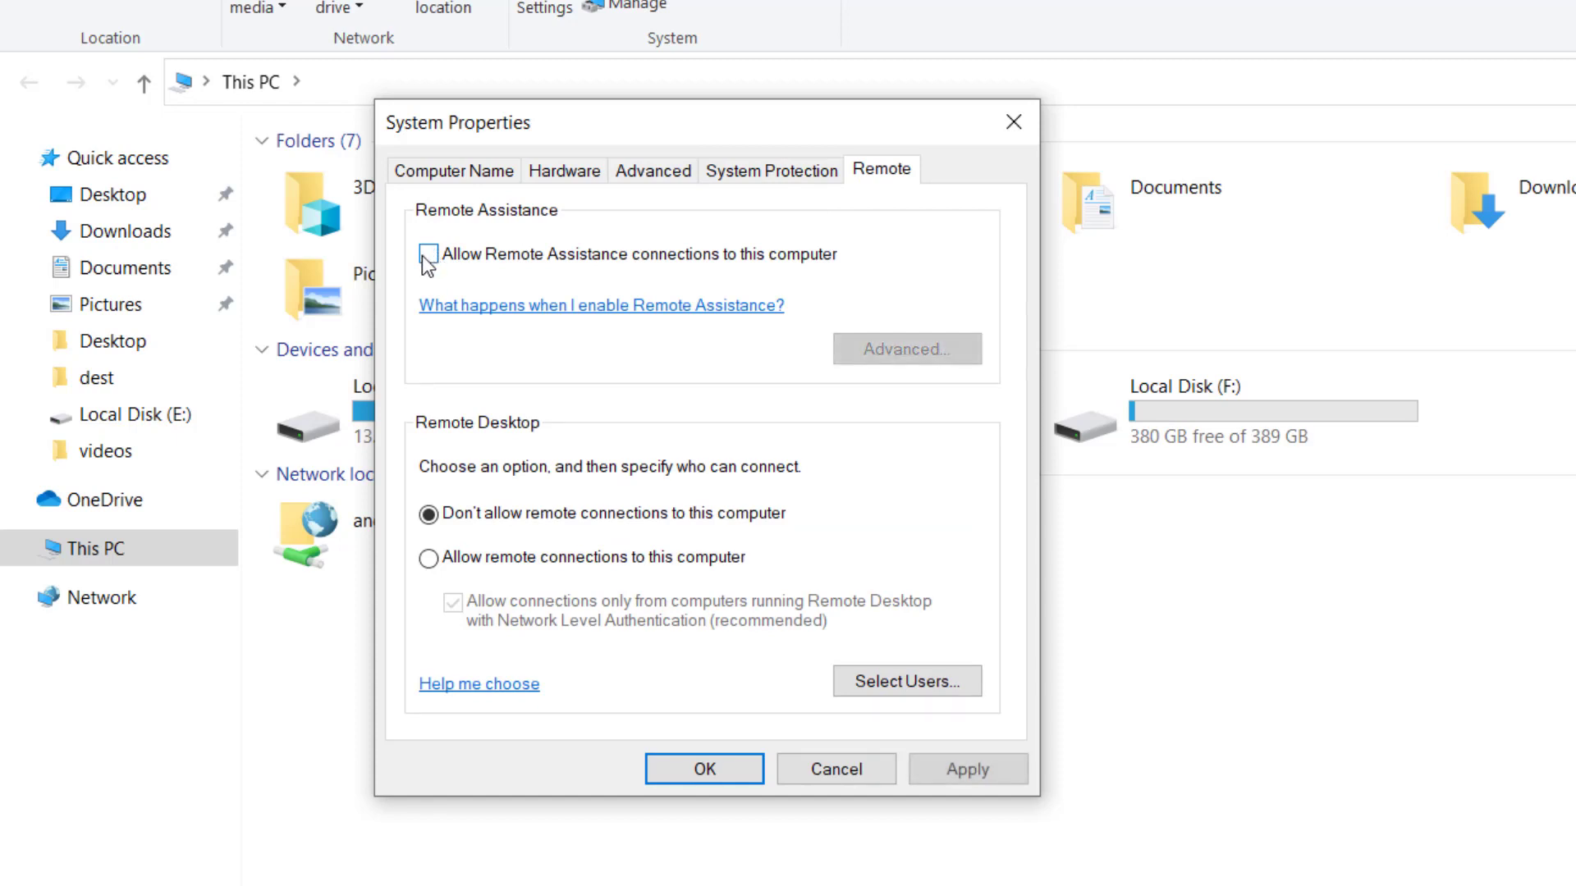
Step: Open the advanced performance options and set processor scheduling for best performance of Programs after trying Background services
click(667, 182)
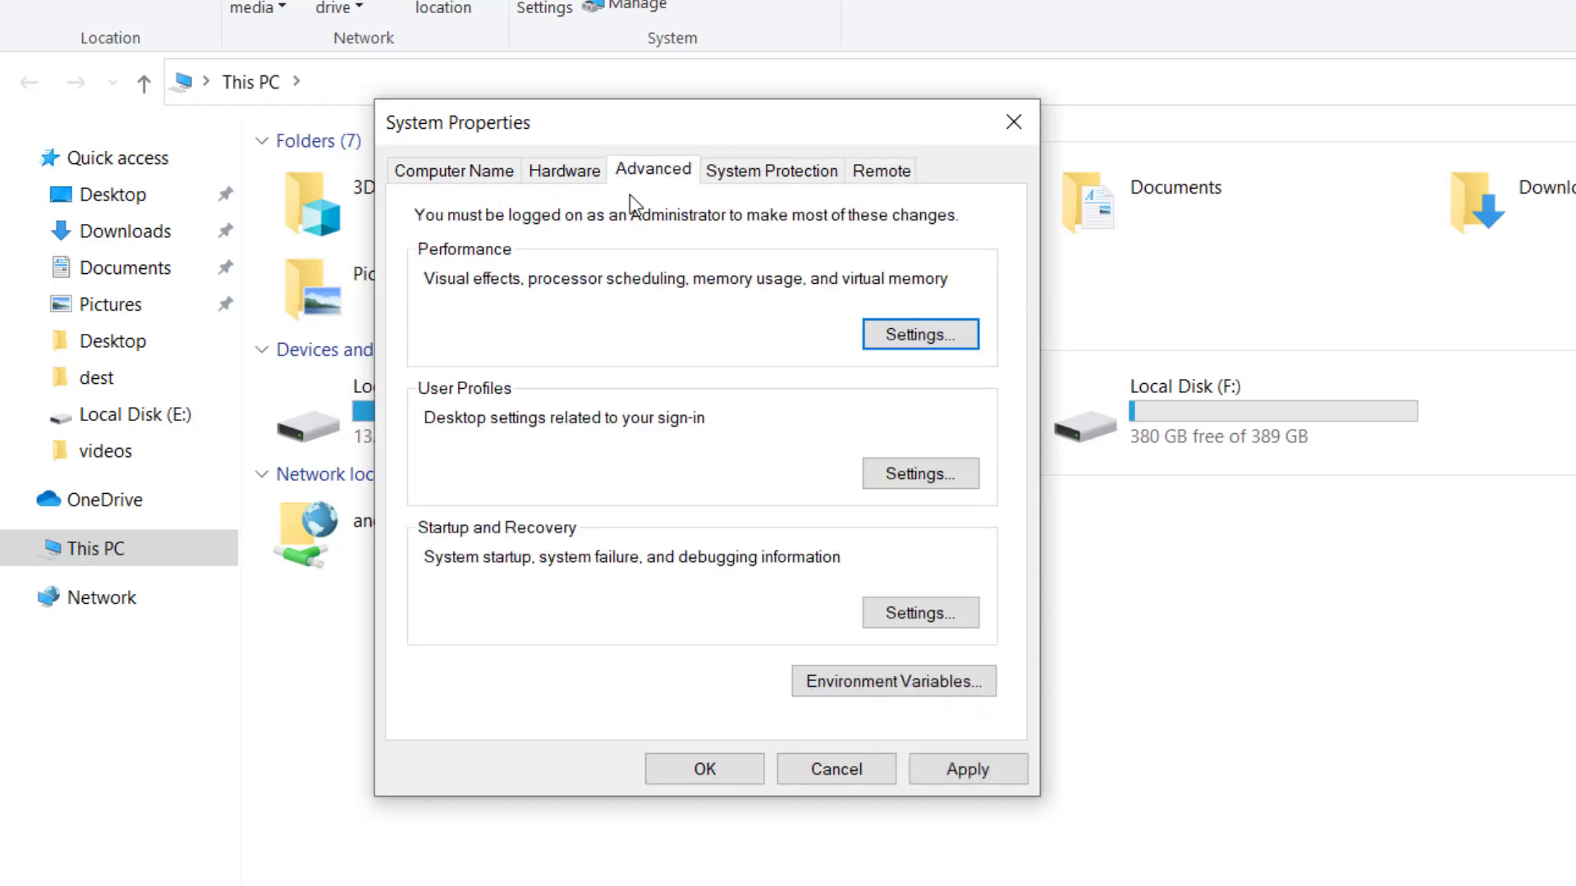
click(908, 342)
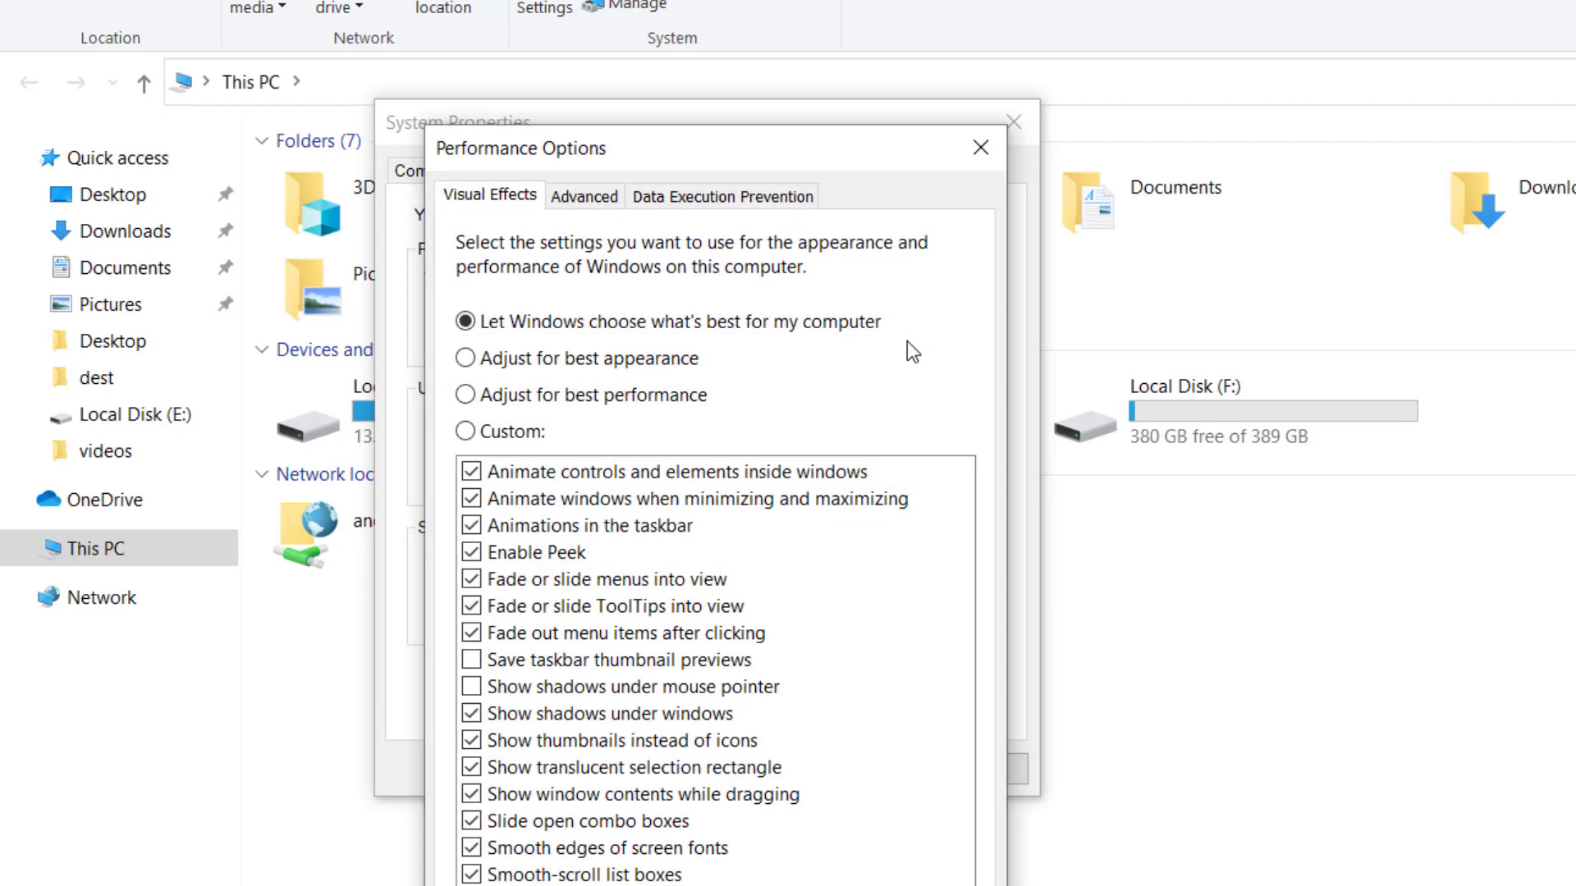
click(588, 201)
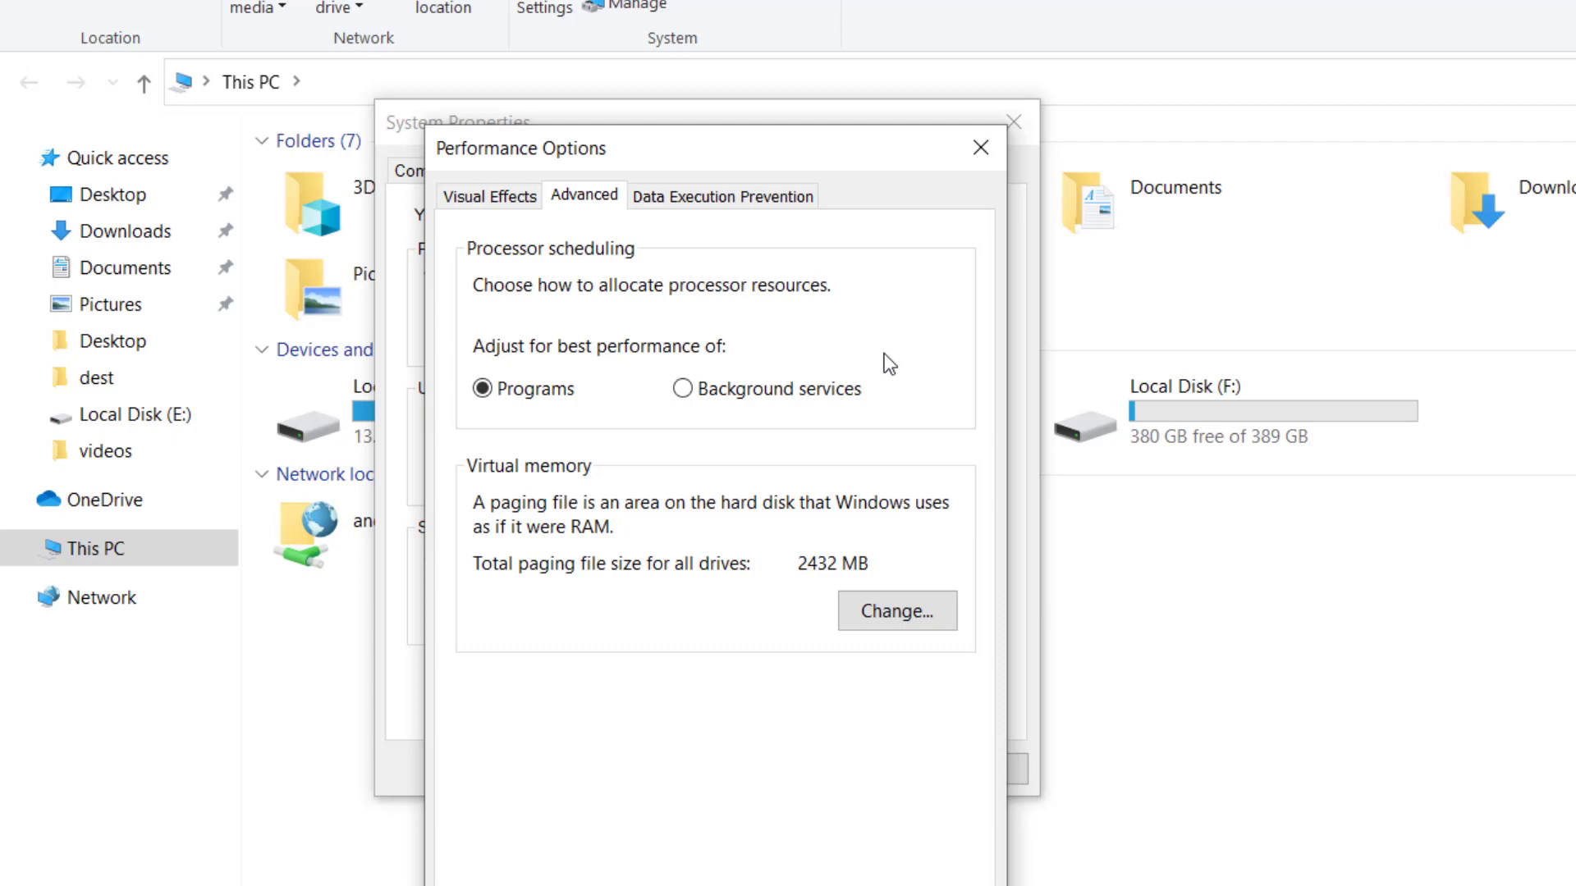
click(725, 392)
click(482, 389)
Step: Adjust the visual effects for best performance and place the Performance Options window beside the System Properties window
click(499, 197)
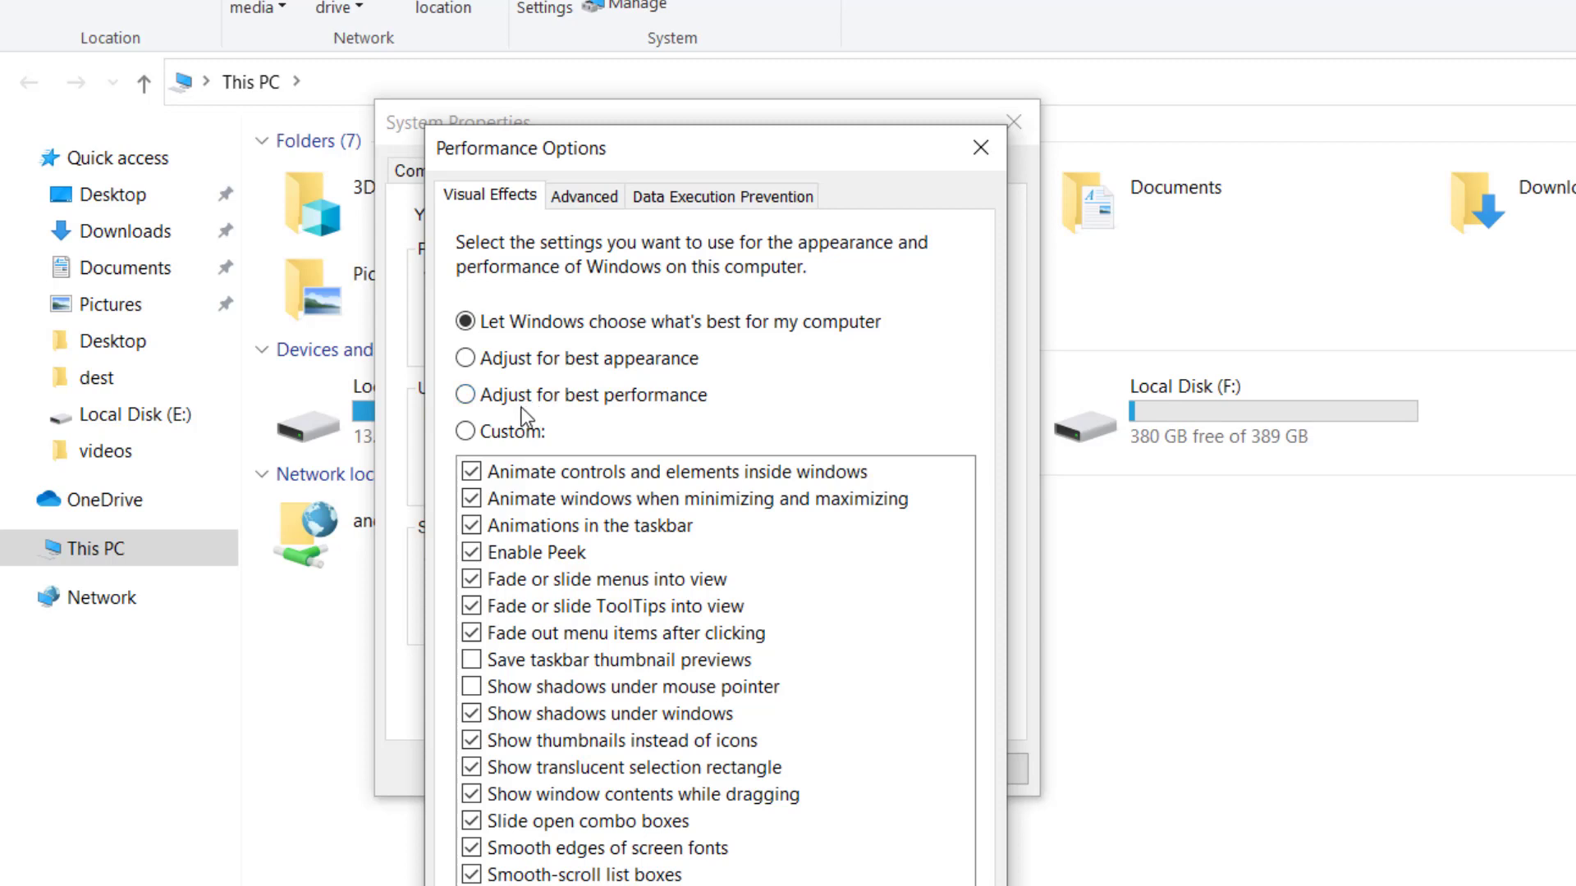
click(467, 397)
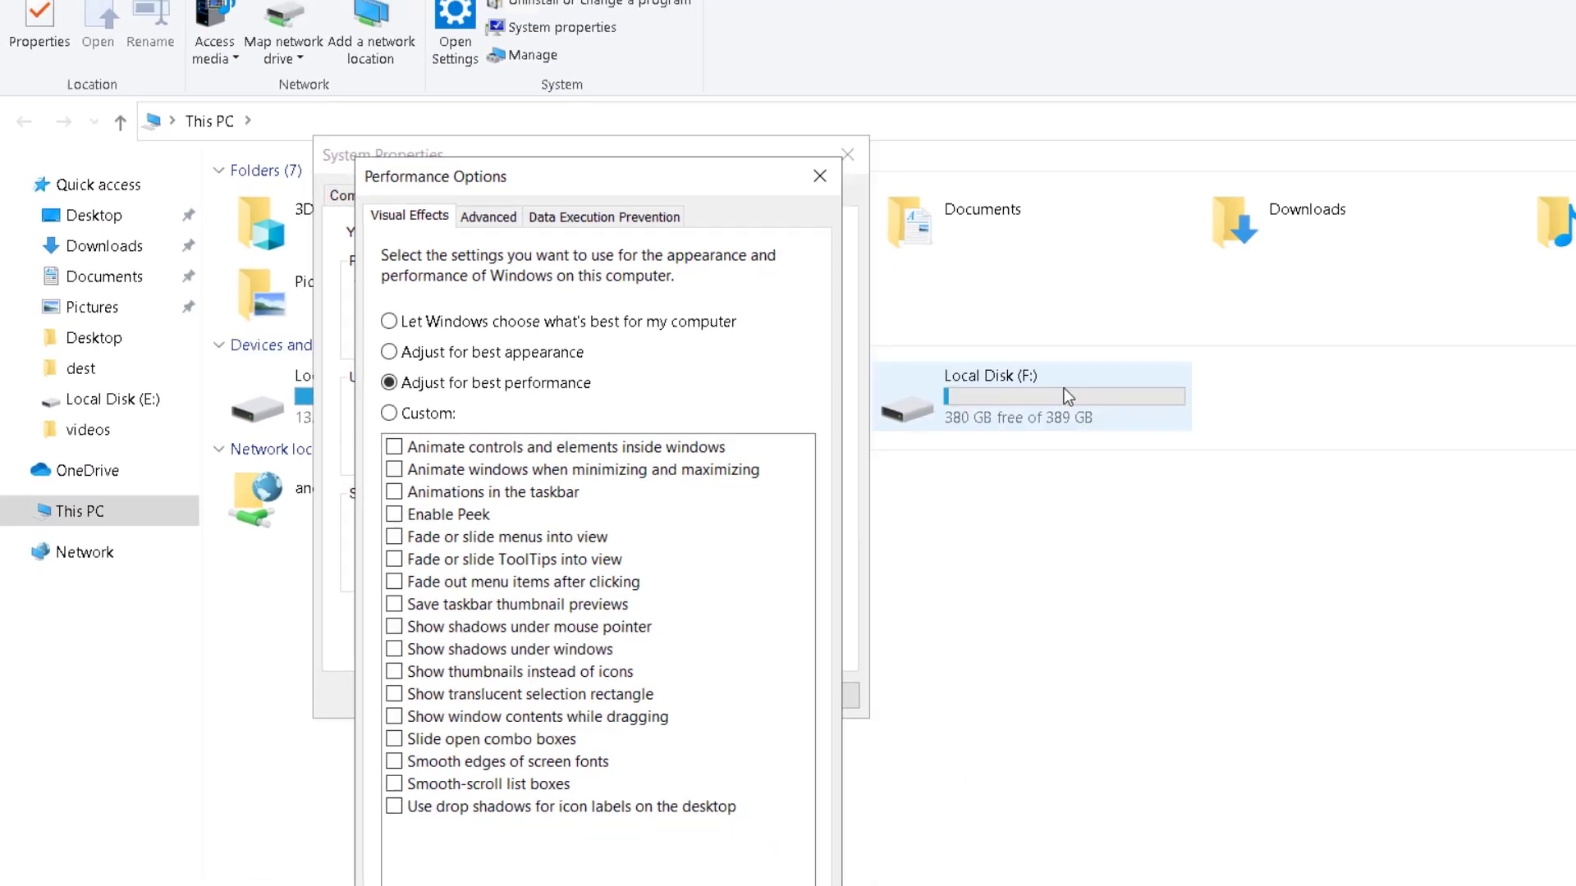
drag(636, 185, 1110, 53)
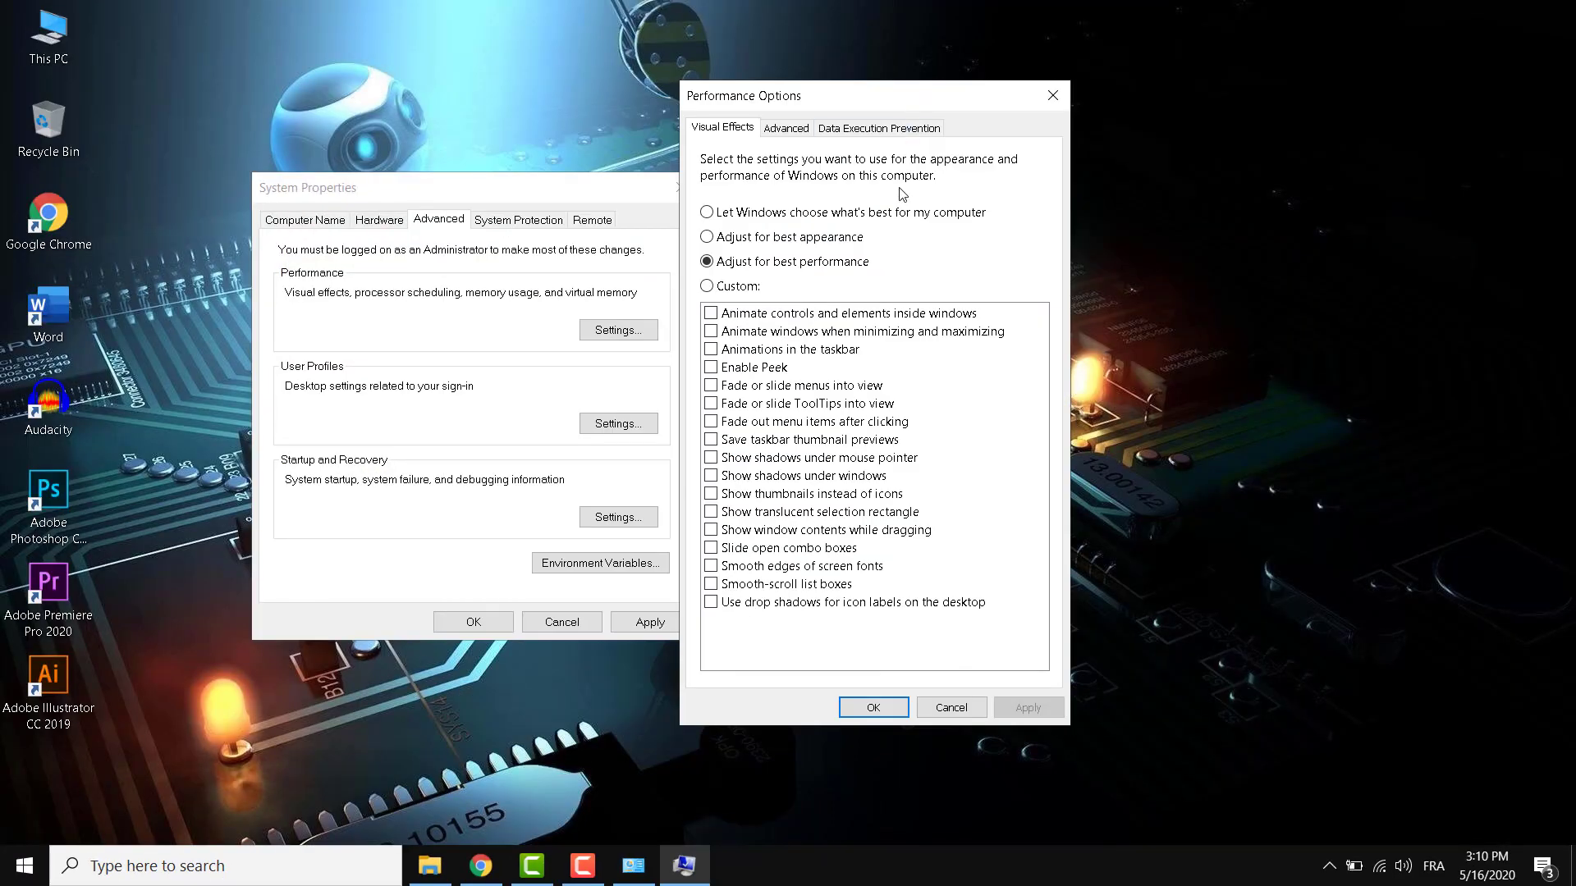
drag(915, 103, 848, 110)
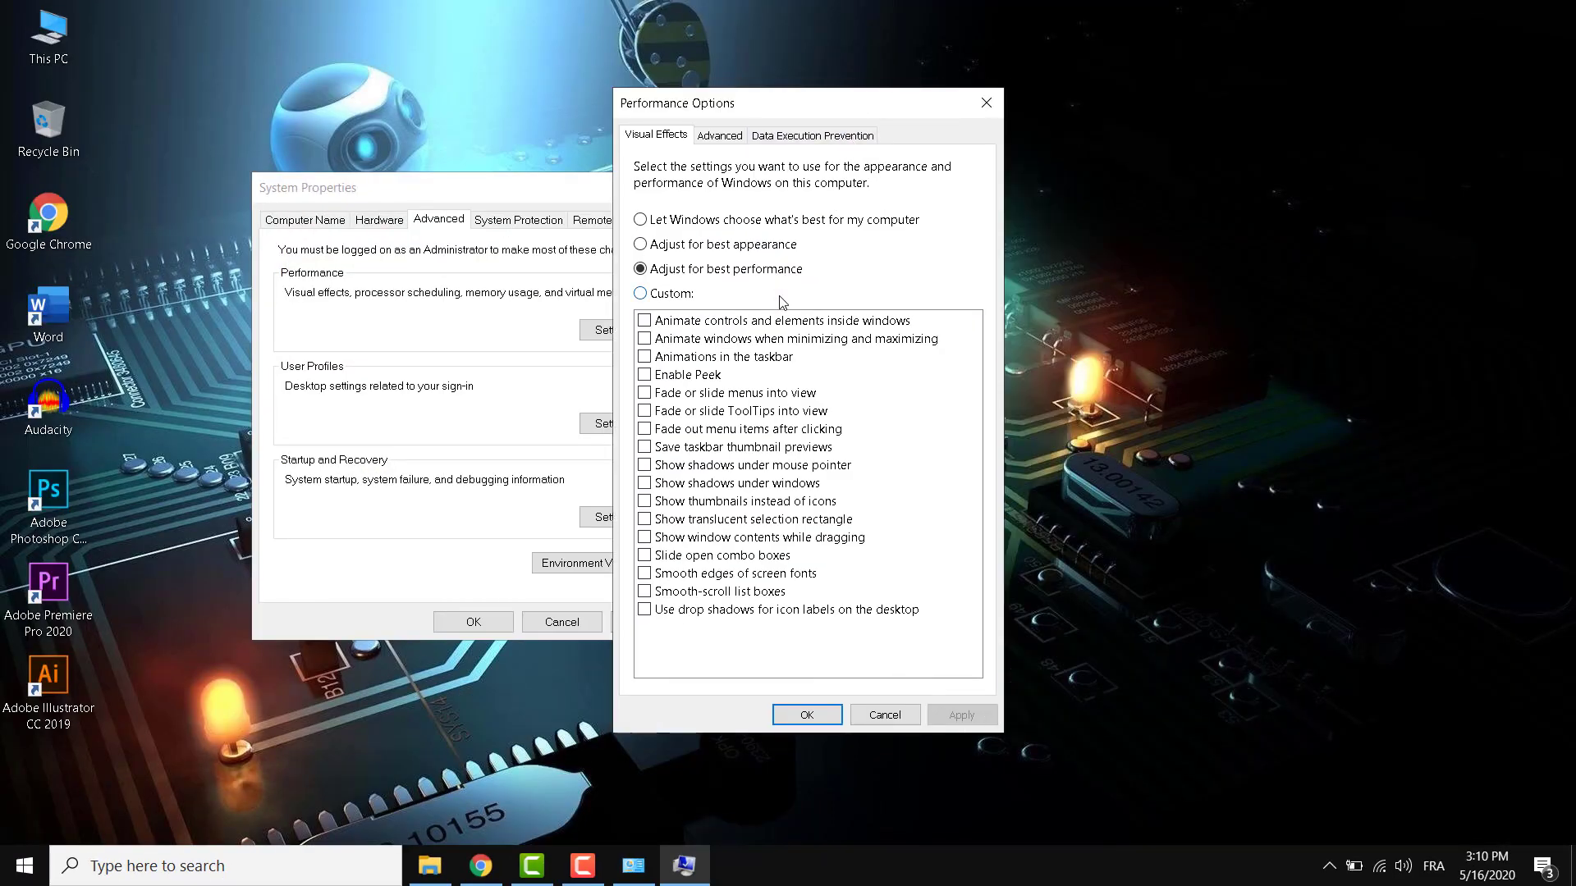
Step: Apply custom visual effects with window minimize/maximize animation, Peek, saved taskbar thumbnail previews, window shadows, smooth font edges and smooth-scroll list boxes
click(646, 340)
click(646, 376)
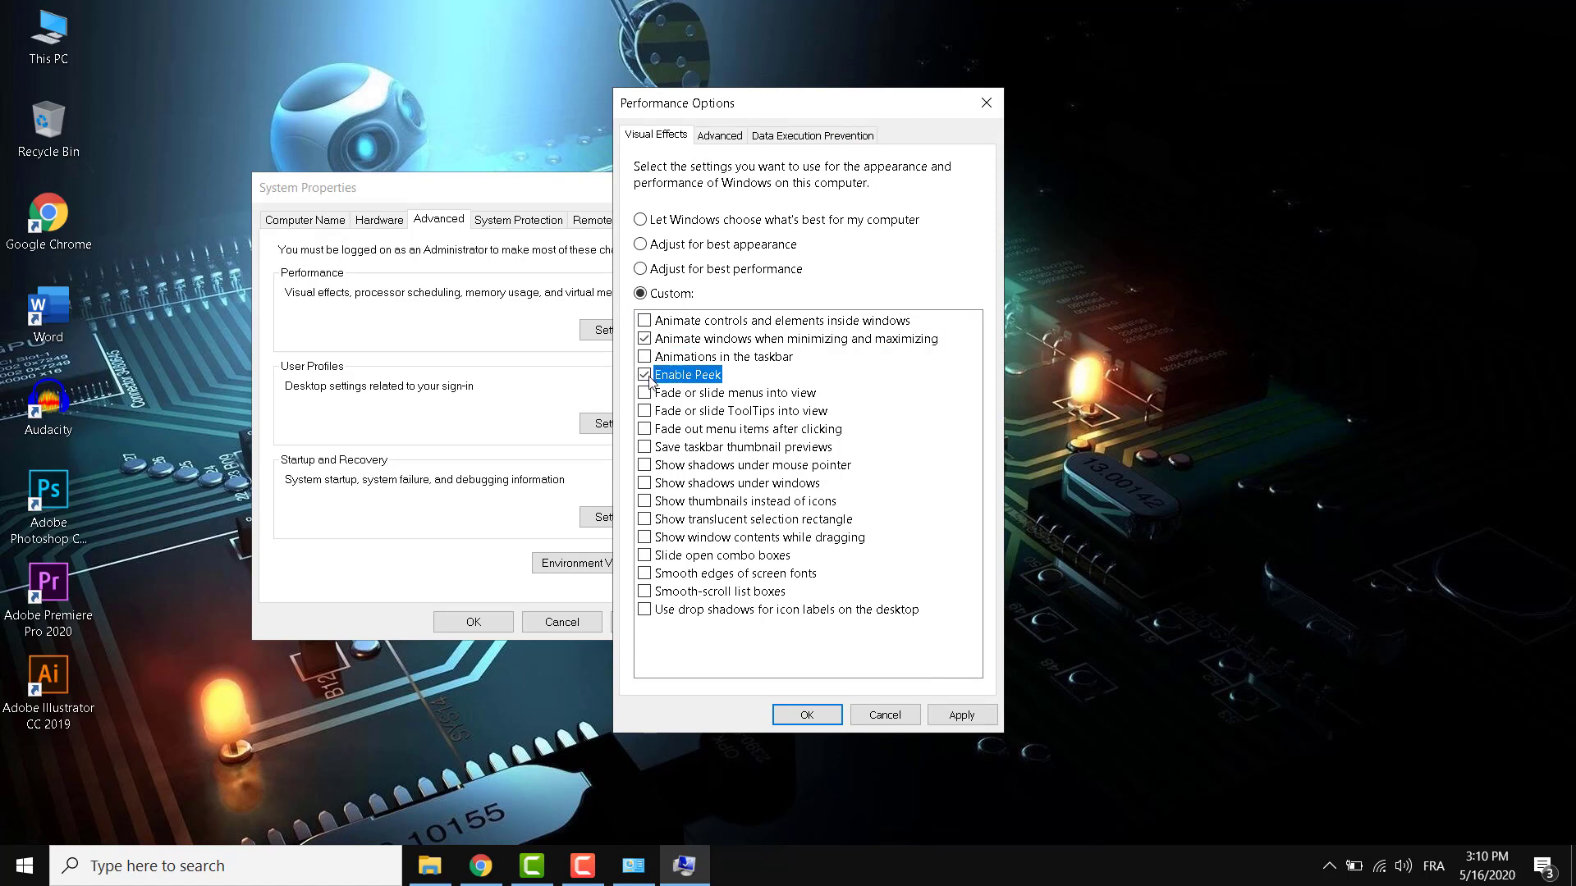
click(645, 592)
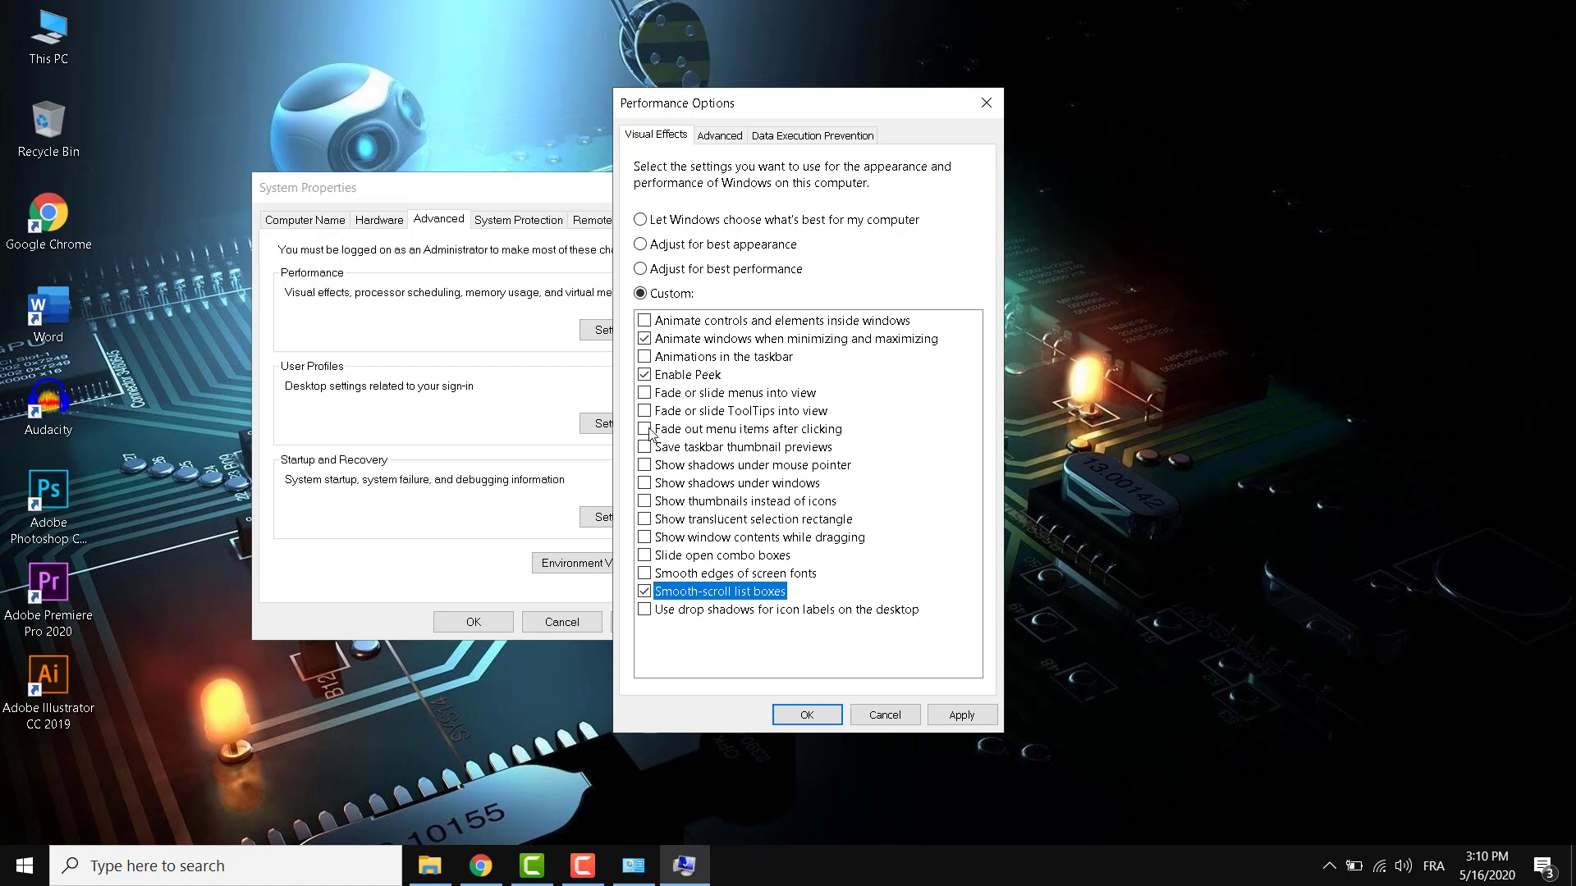
click(645, 483)
click(645, 574)
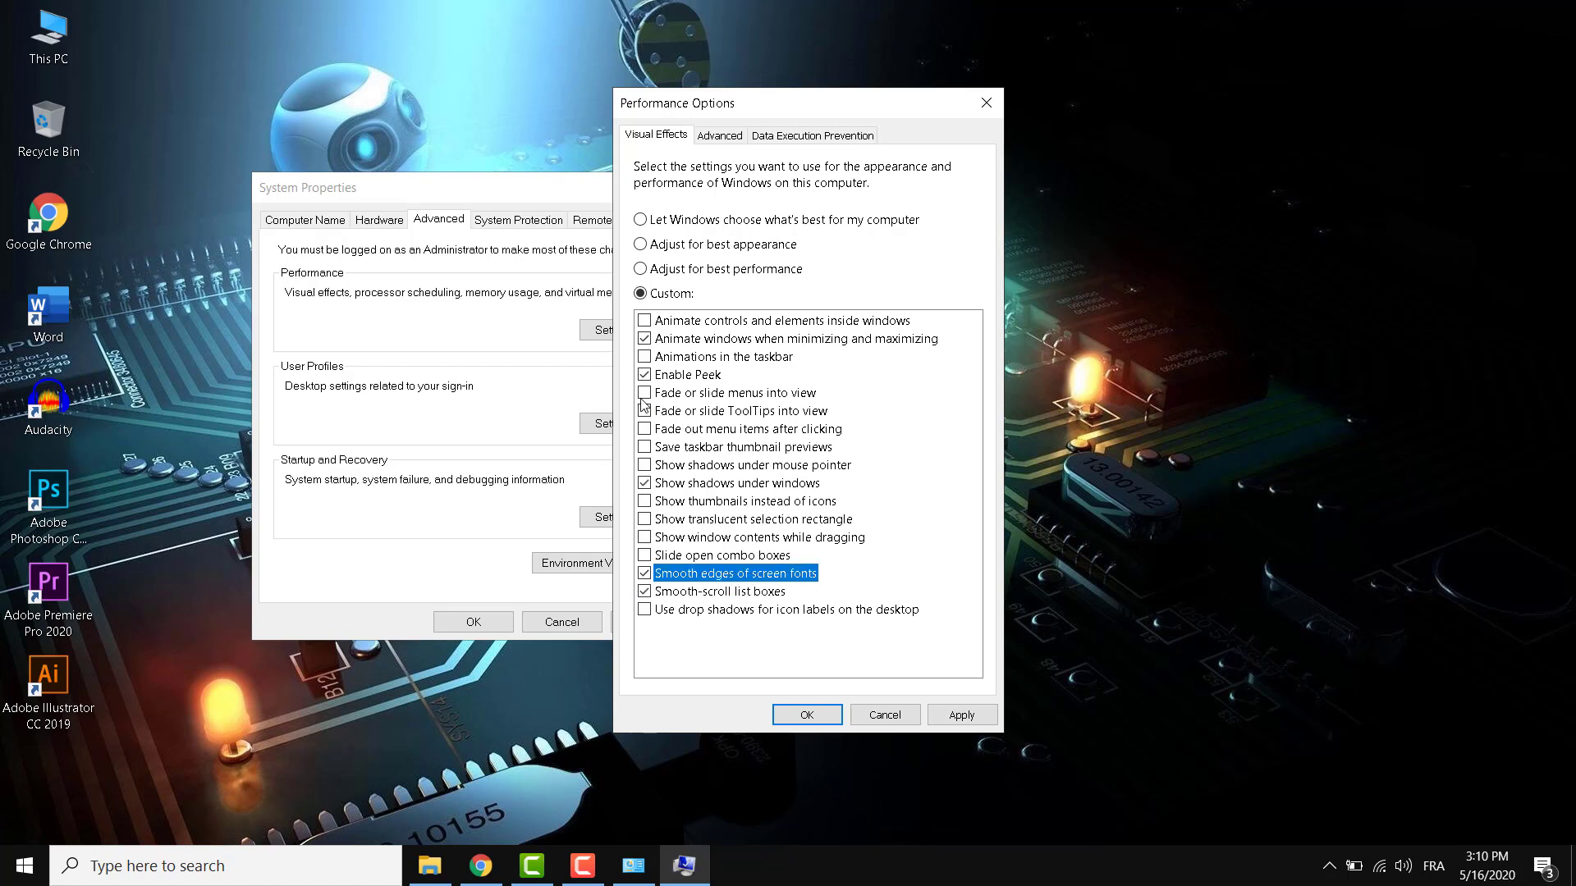
click(645, 449)
click(962, 714)
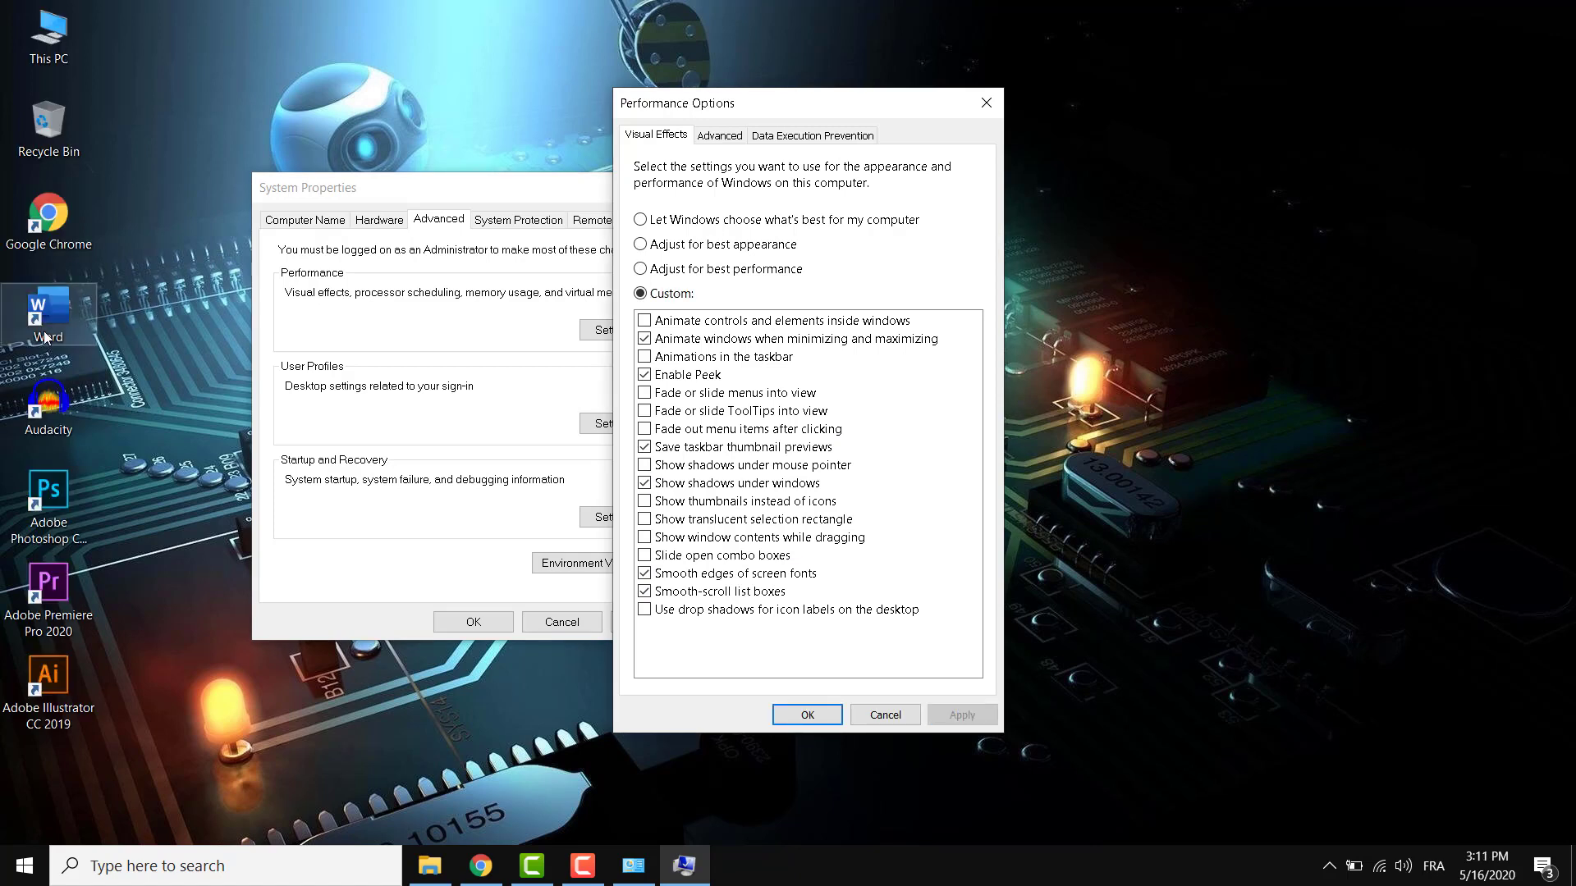
Step: Switch the visual effects from the custom selection to best performance and apply the setting
click(679, 272)
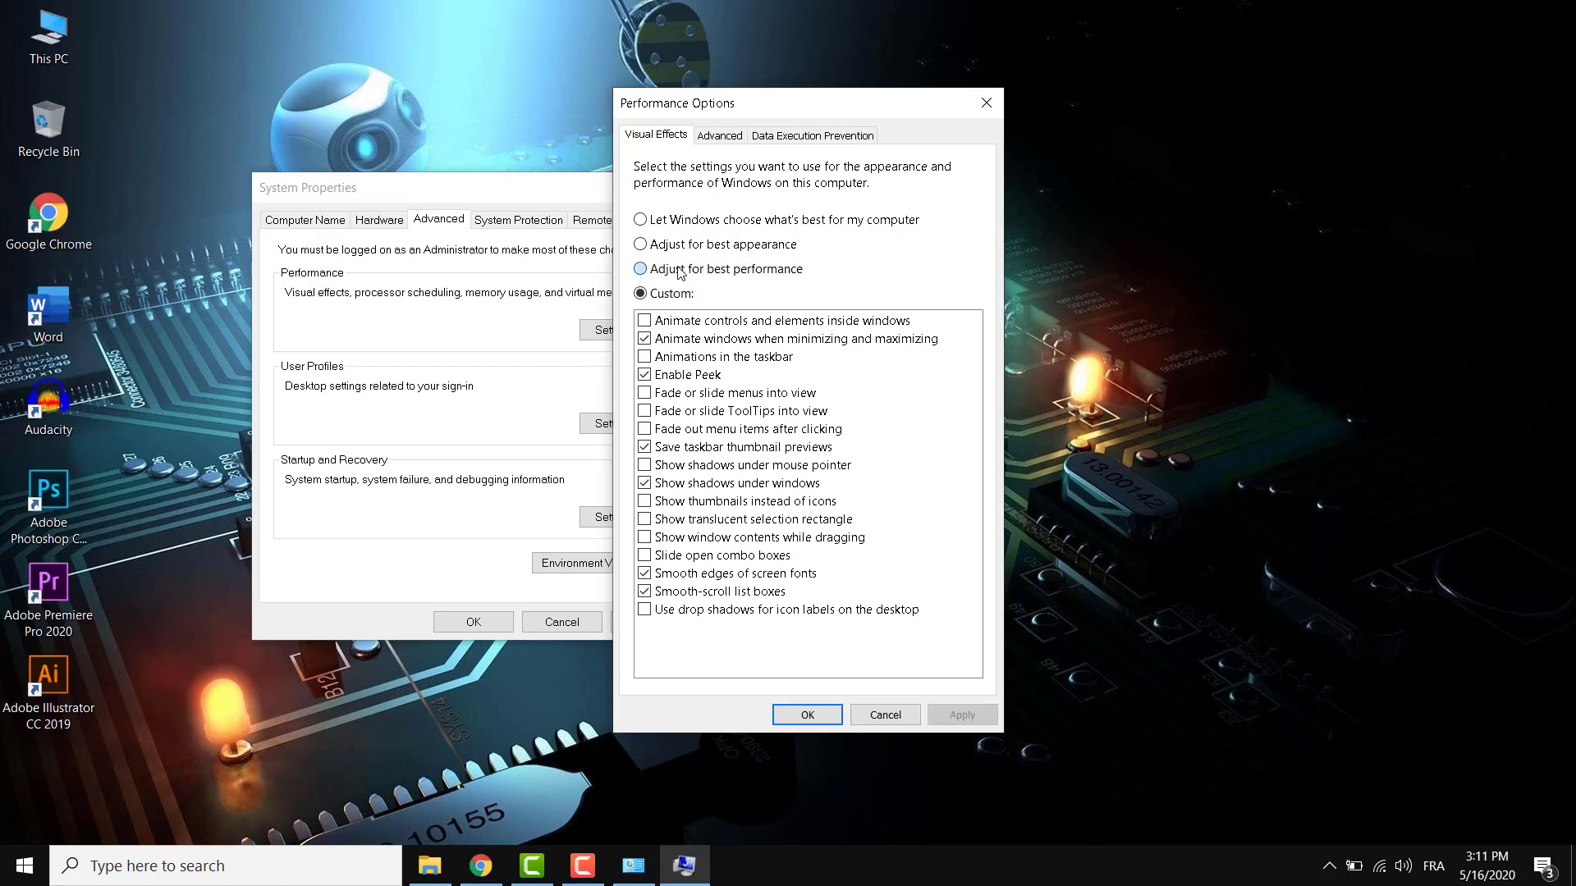
click(970, 710)
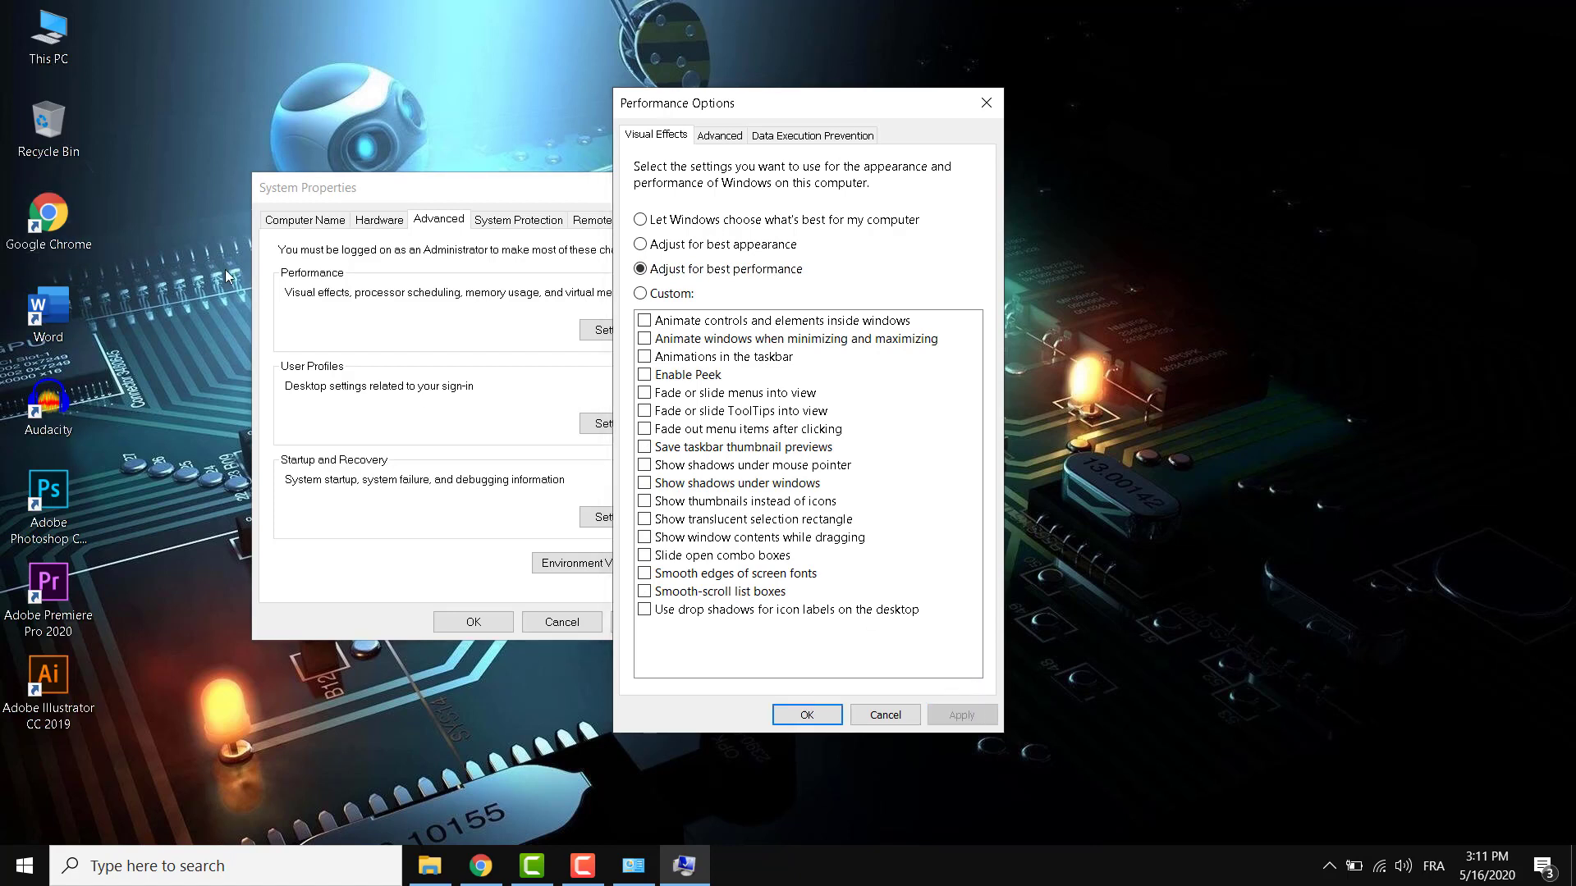
Step: Try the visual effects presets in turn, ending on a custom selection that toggles window minimize/maximize animation and taskbar animations
click(729, 220)
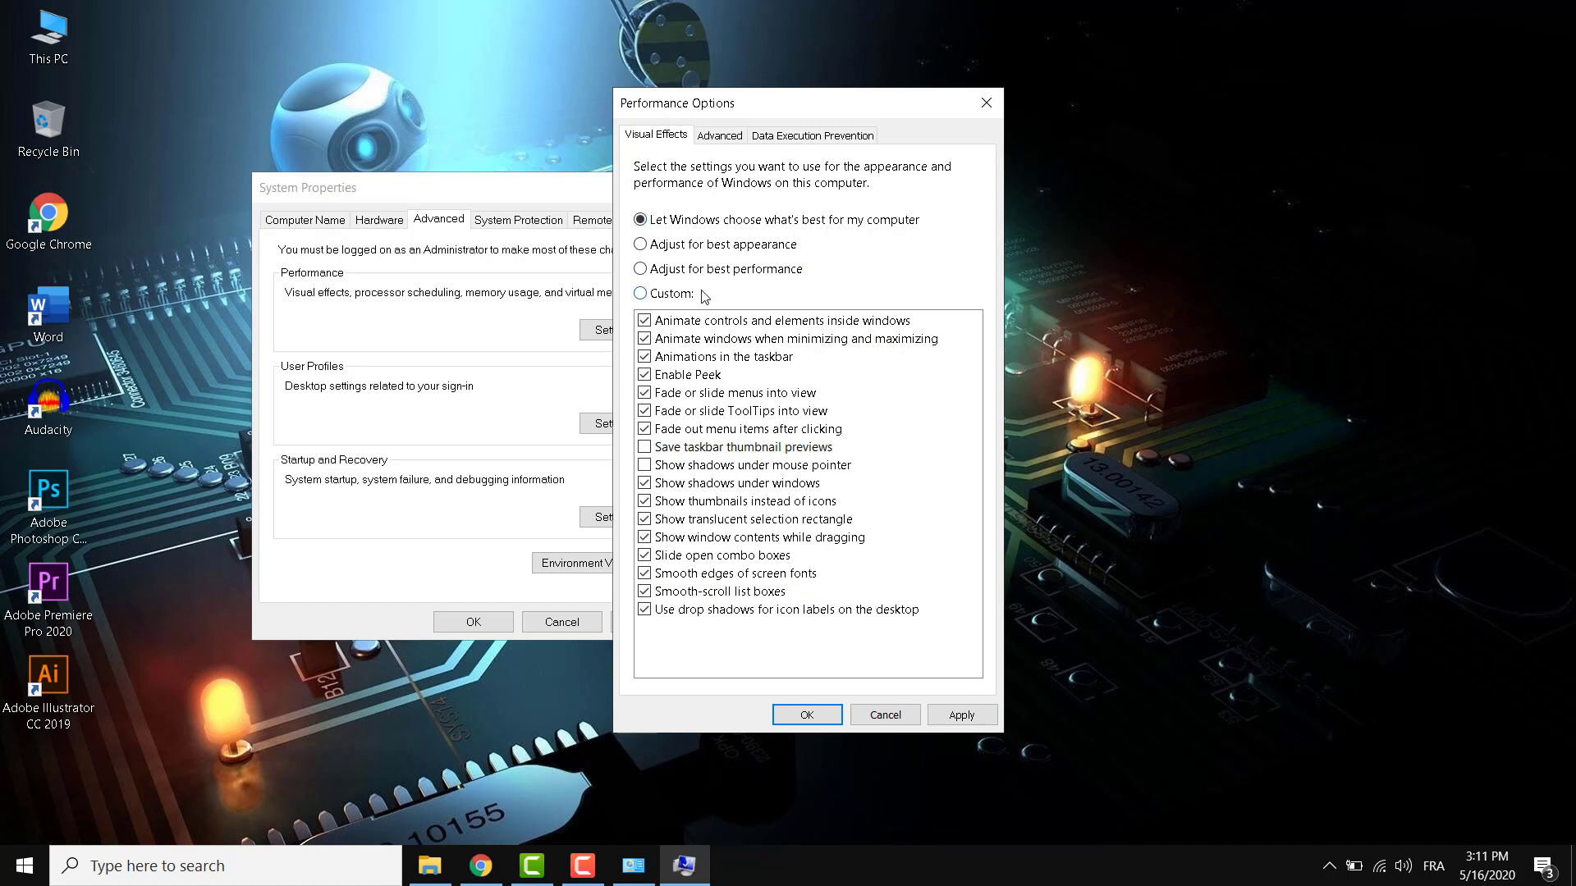
click(665, 247)
click(693, 269)
click(669, 296)
click(648, 338)
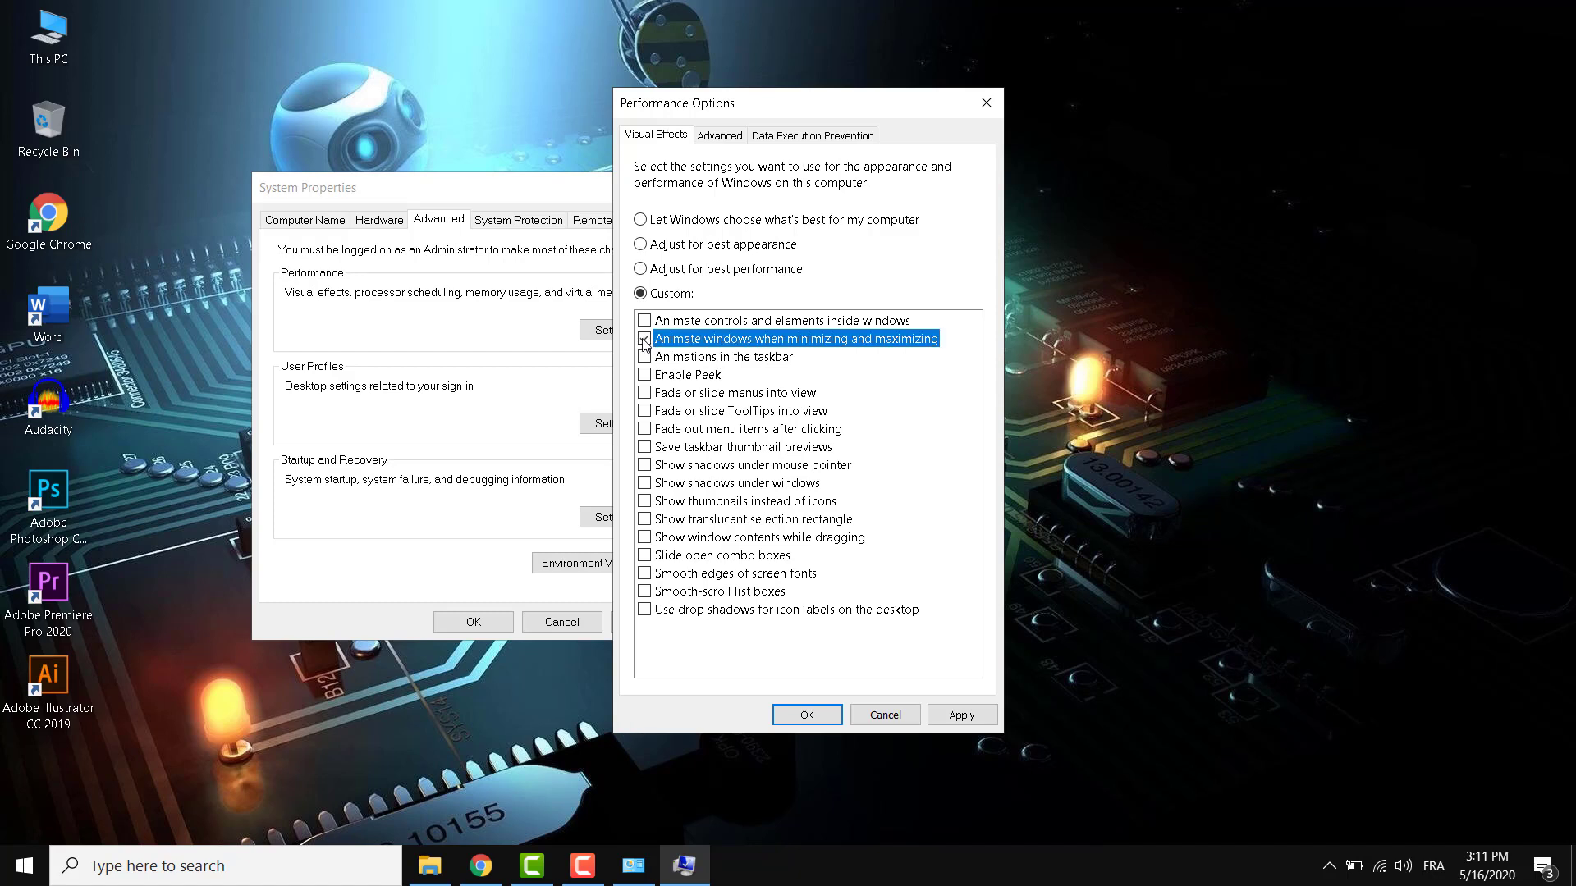
click(649, 356)
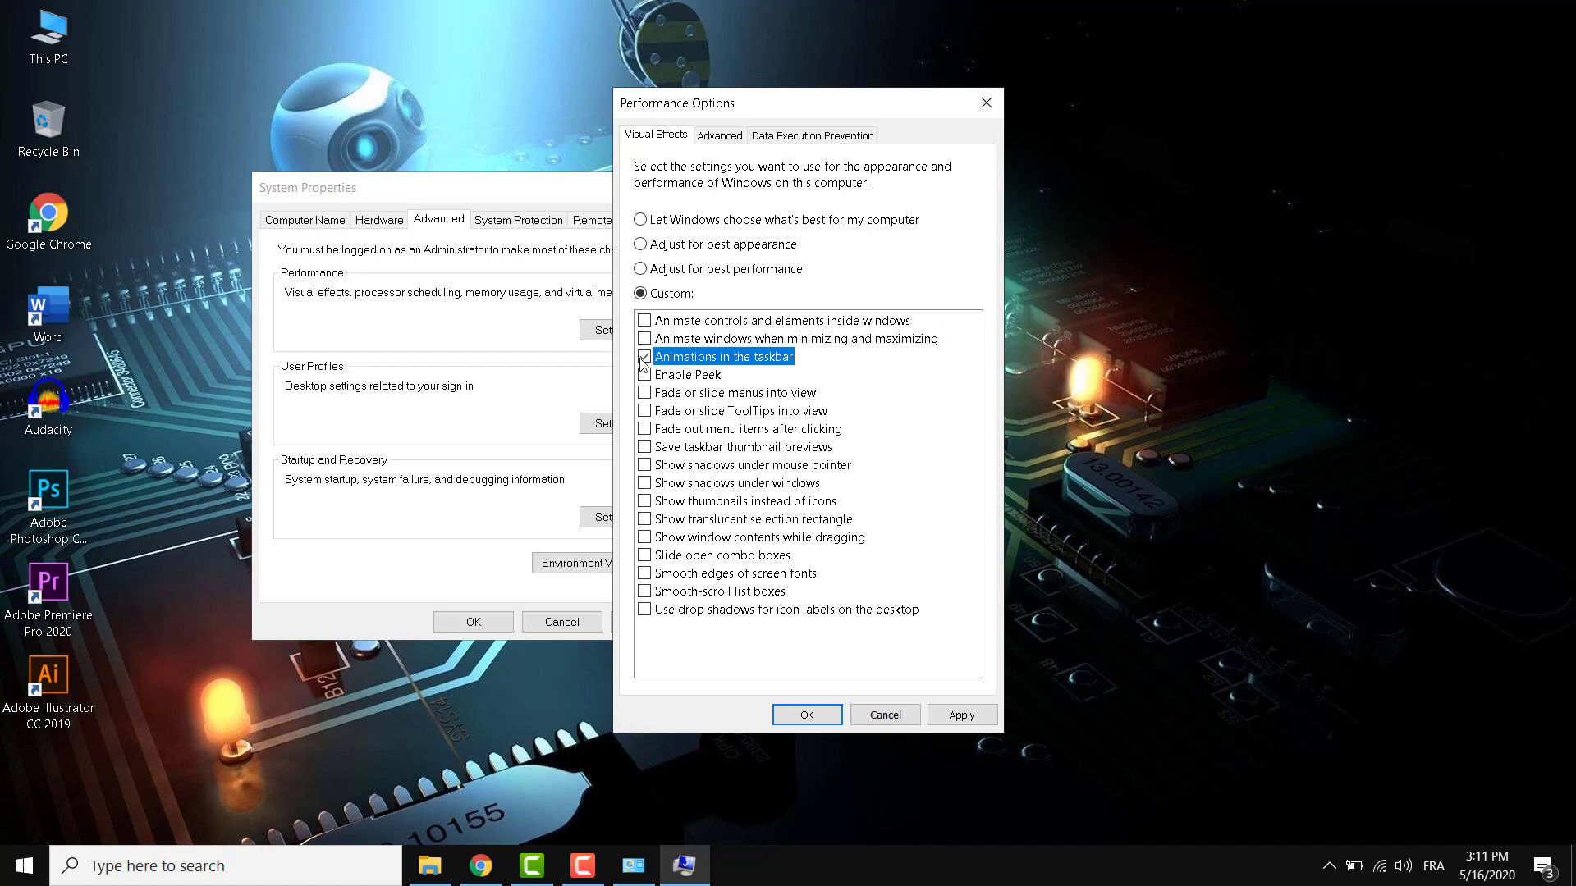
Step: Let Windows choose the best visual effects for the computer, apply the setting and close the performance options
click(652, 228)
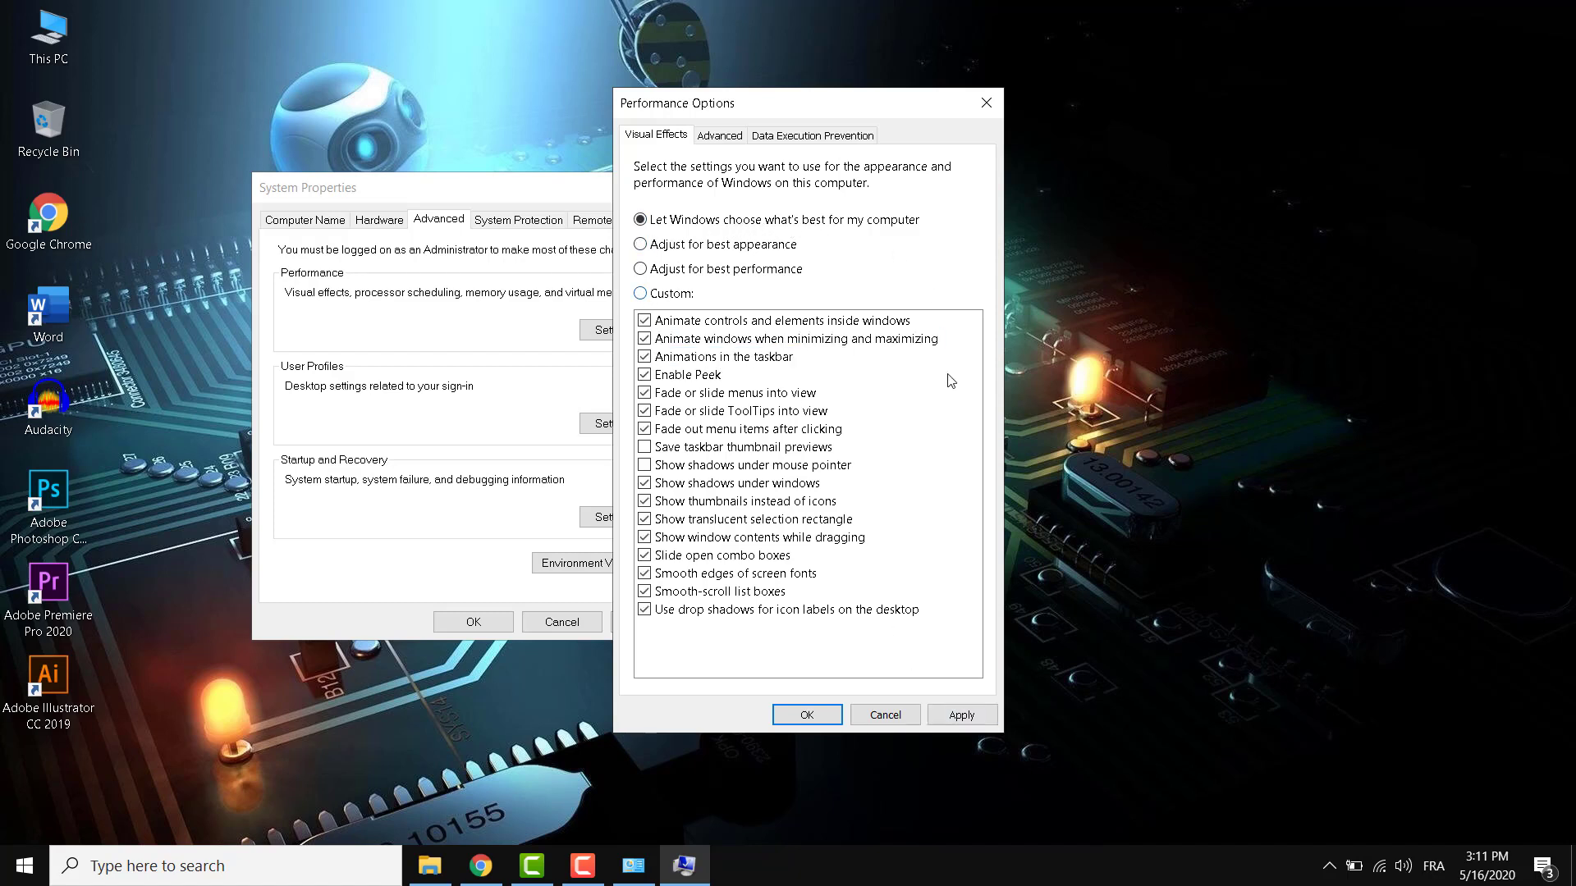
click(960, 714)
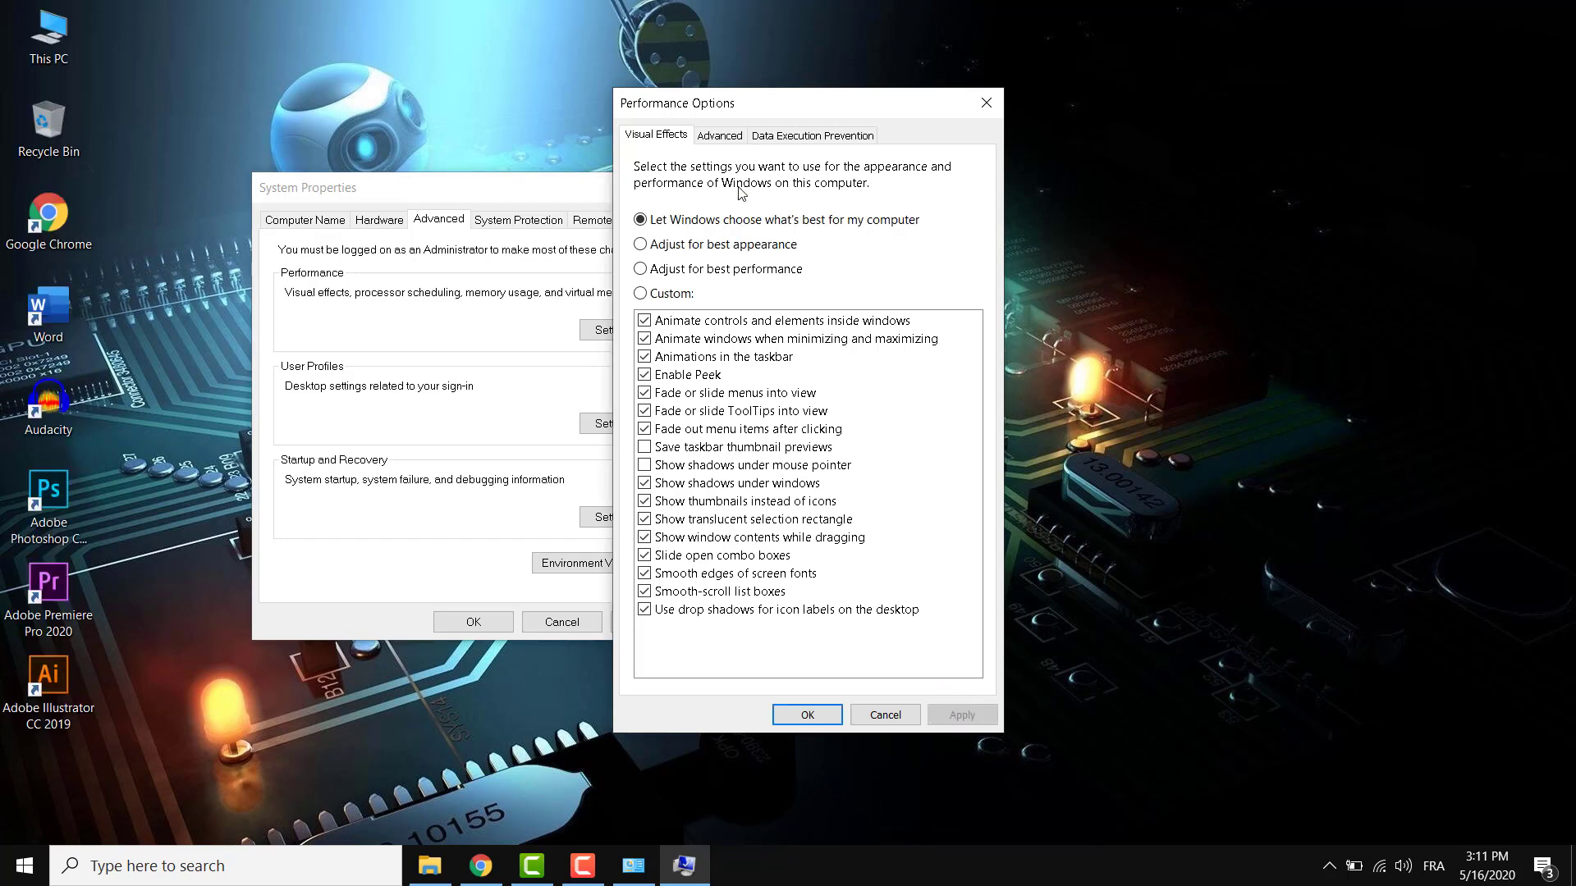
click(807, 714)
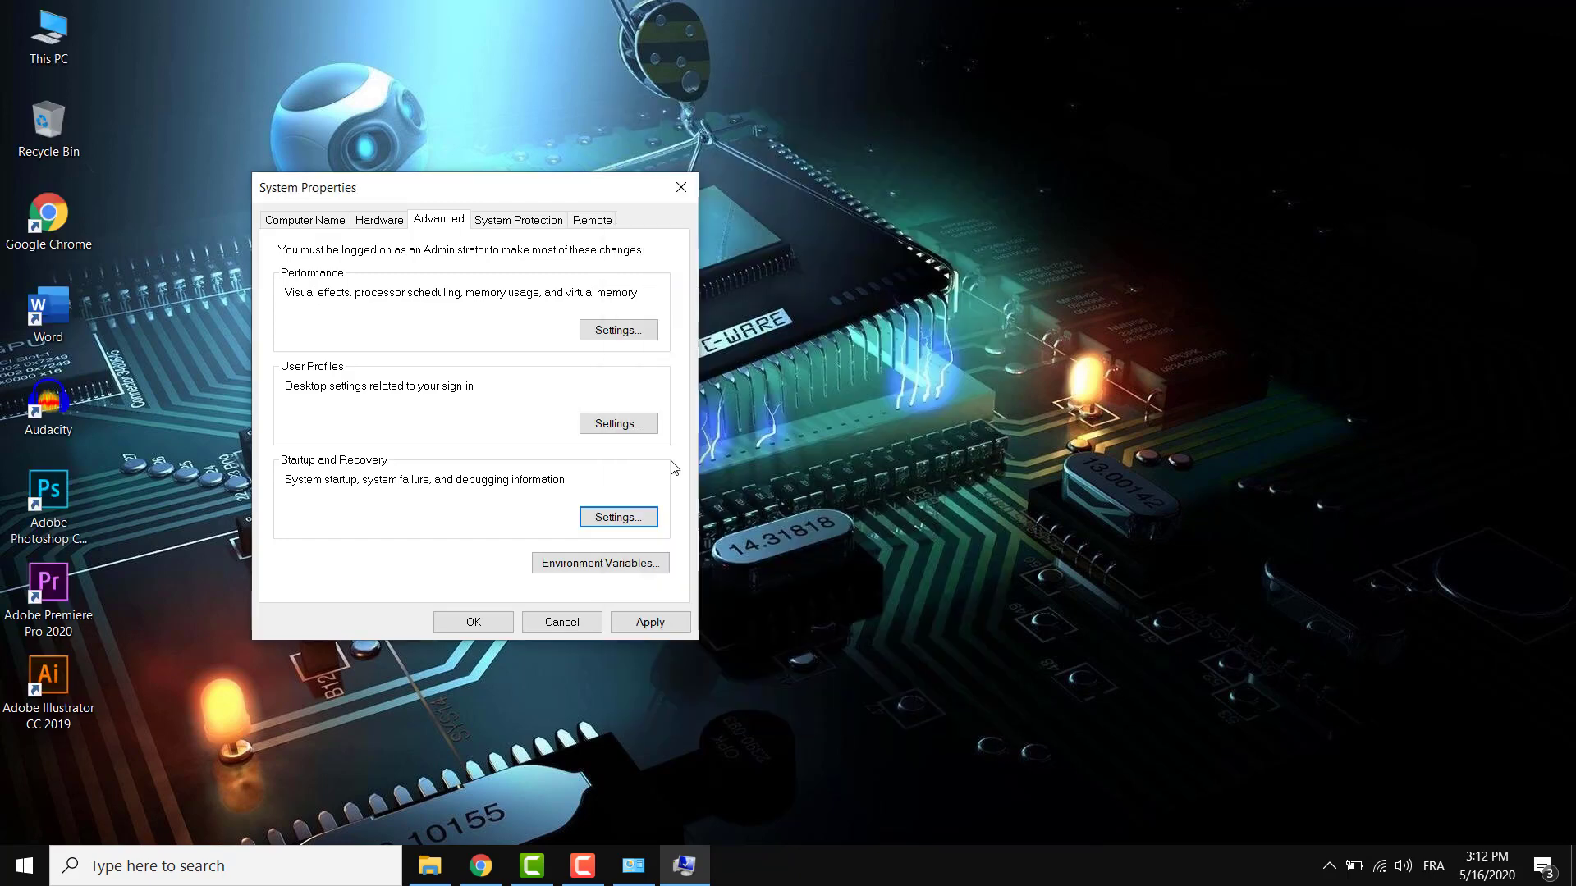
Step: Set the time to display the list of operating systems to 05 seconds in Startup and Recovery and close the system properties
click(597, 518)
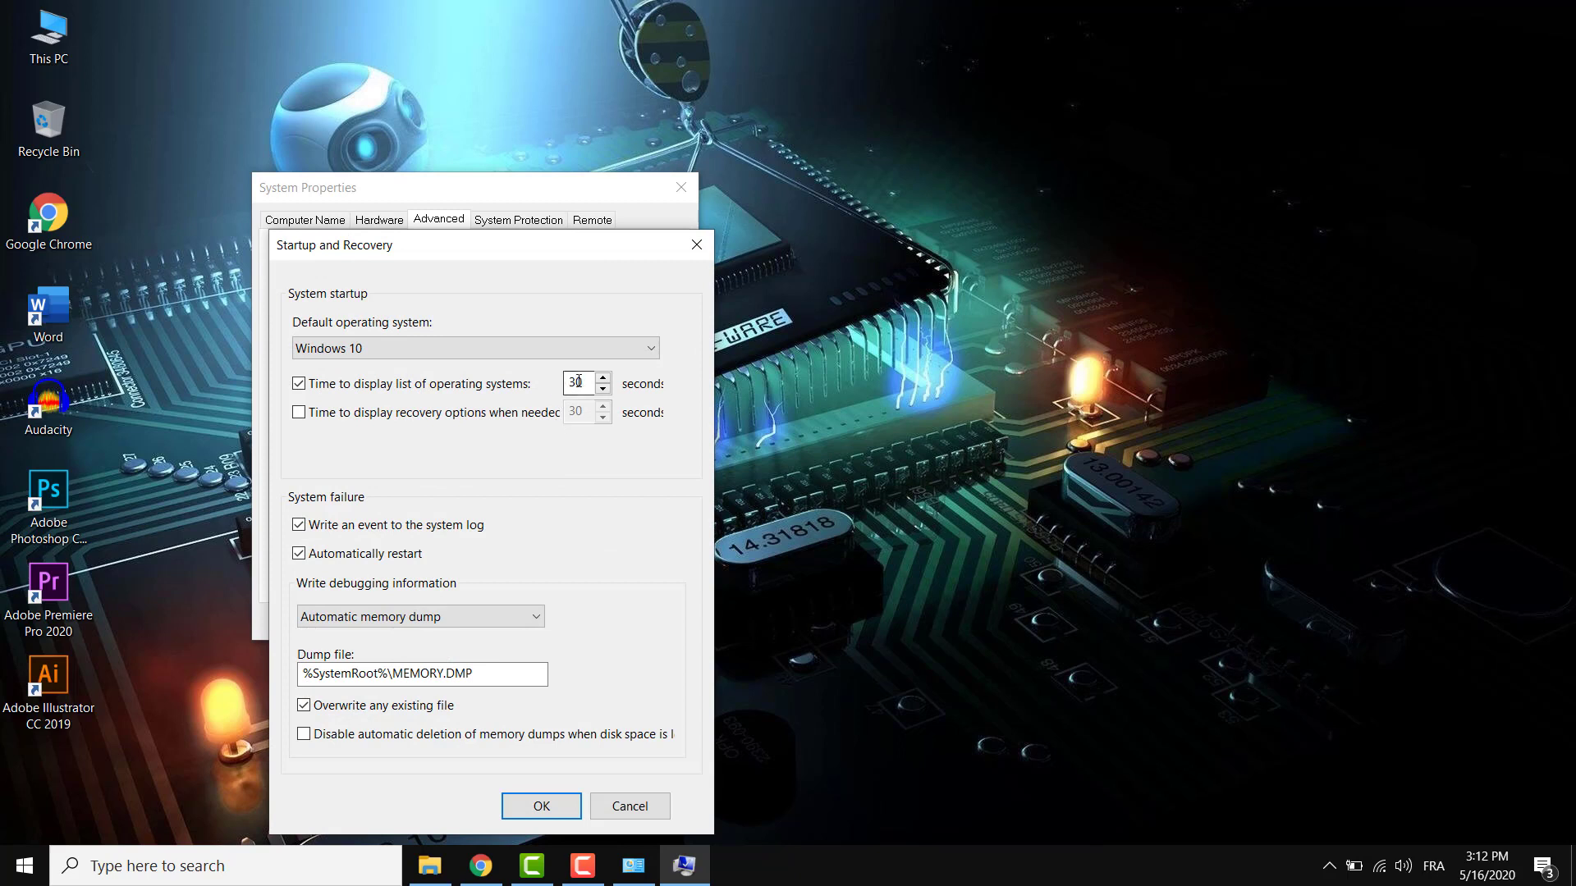
click(581, 384)
click(650, 348)
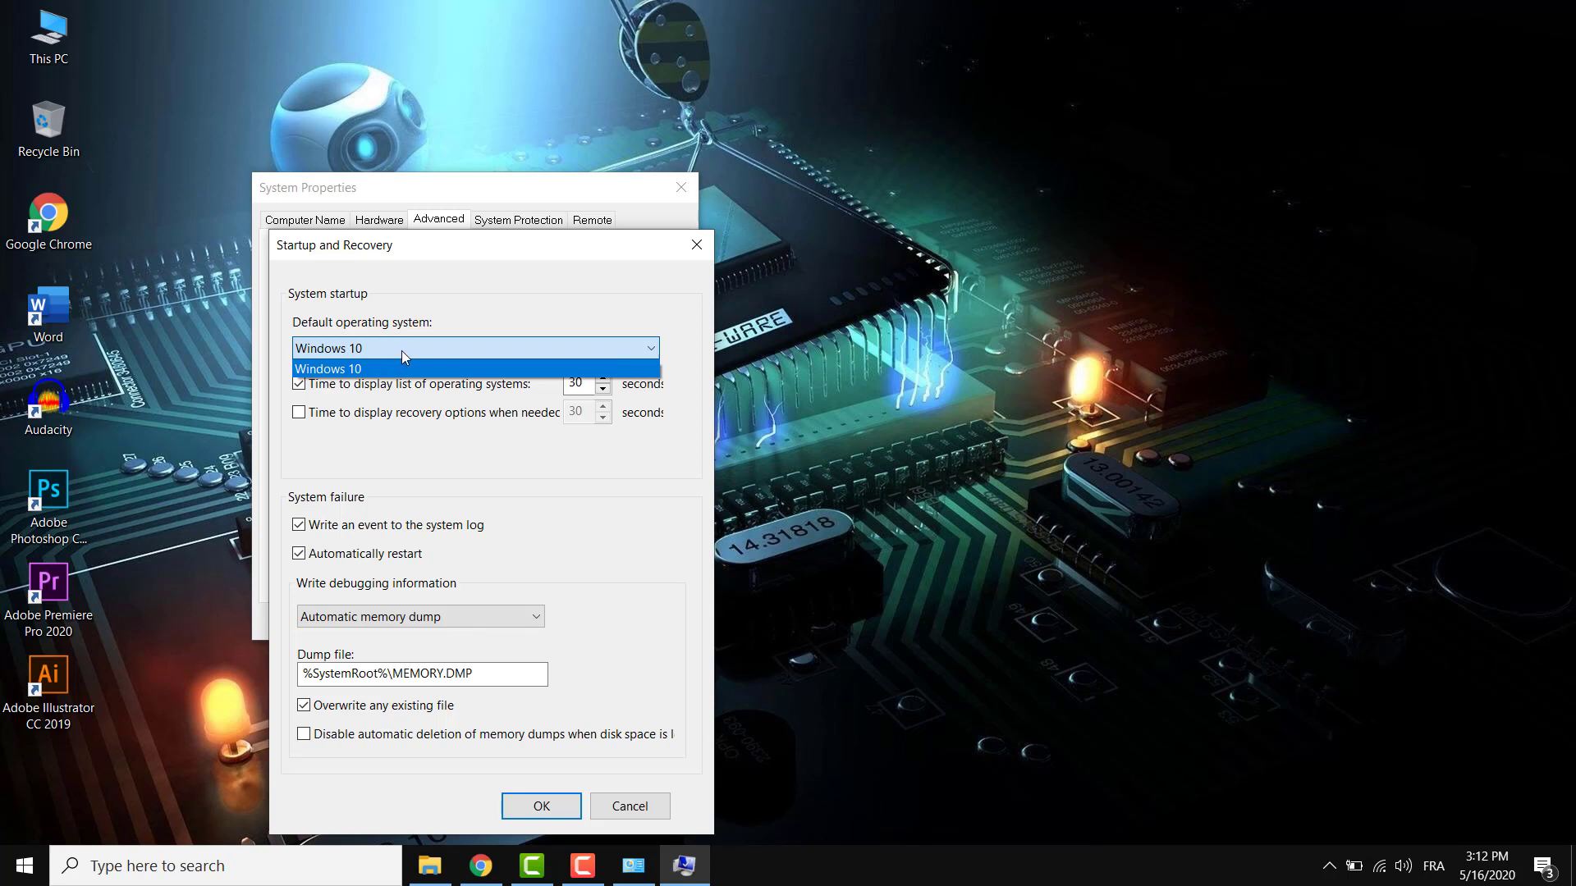
click(500, 341)
drag(584, 383, 554, 388)
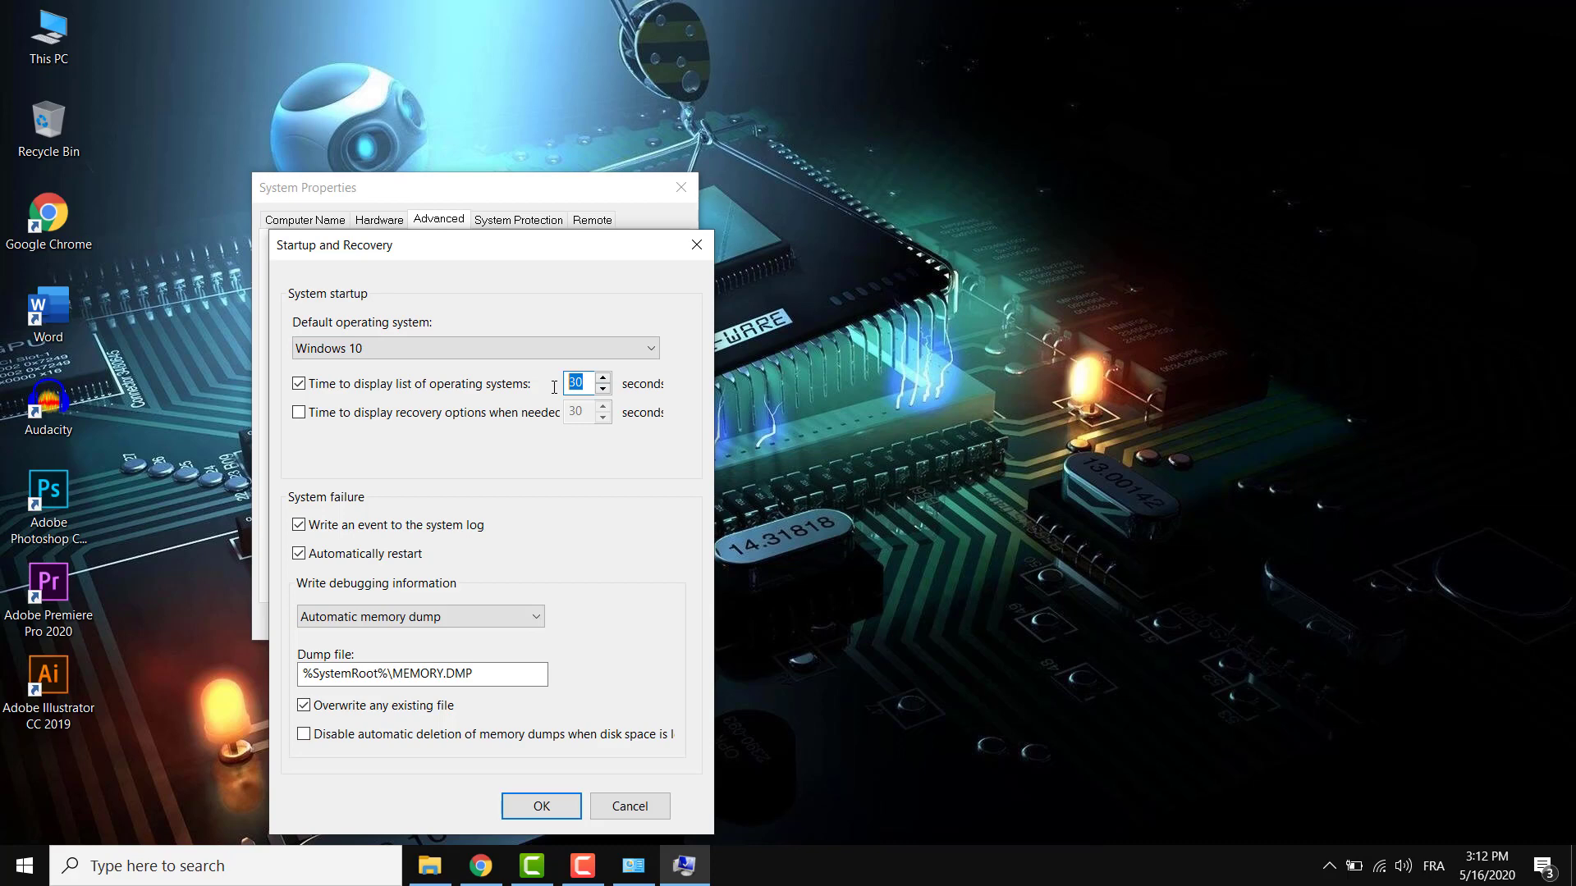
text(05)
click(541, 807)
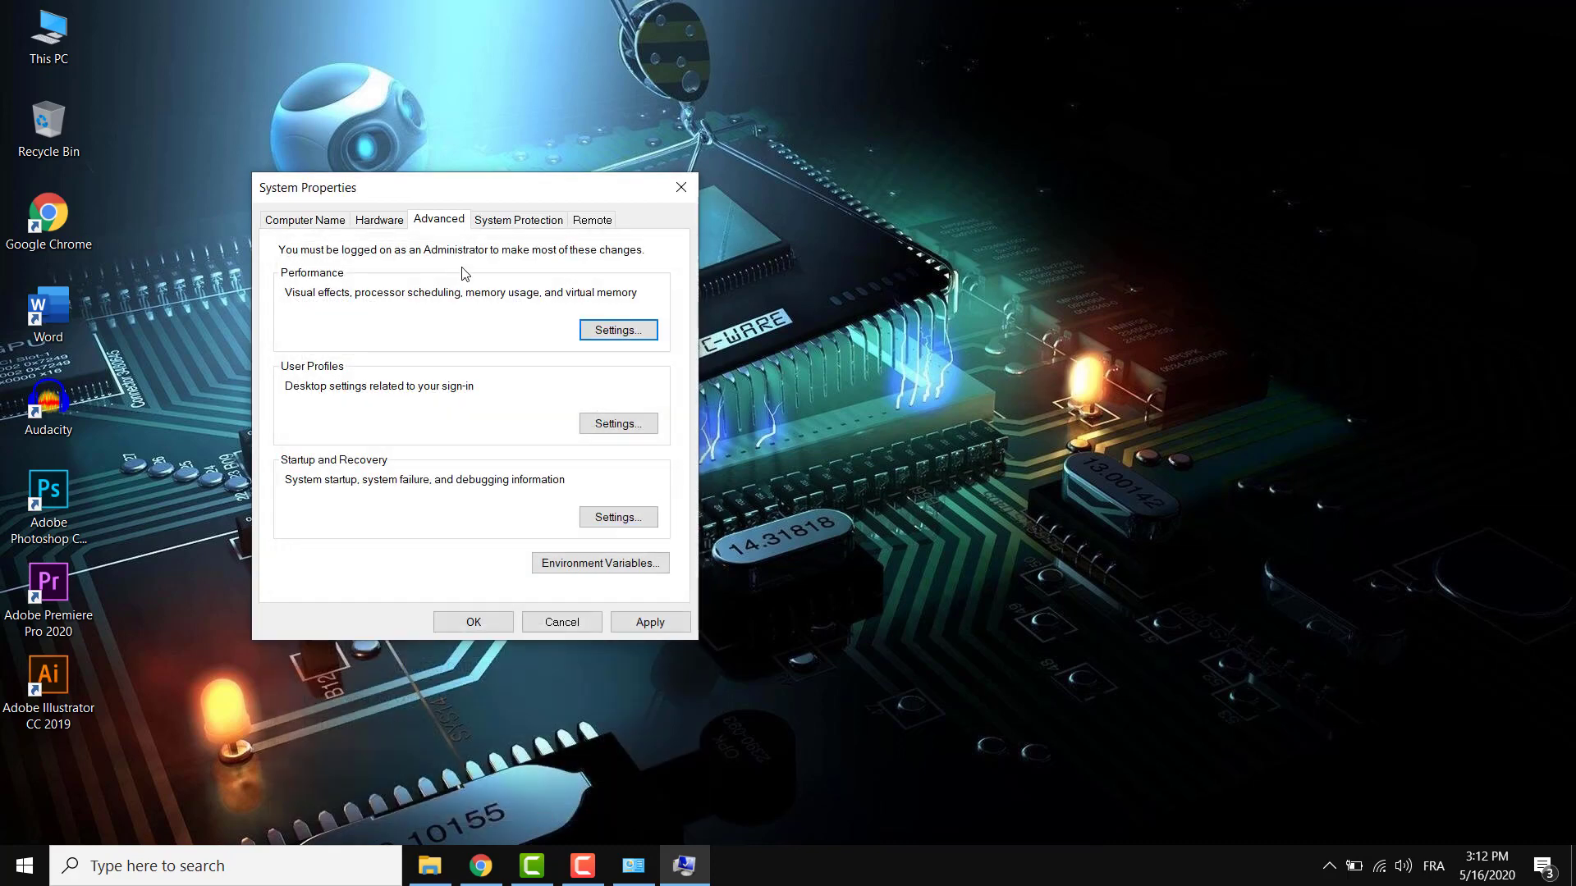
click(476, 627)
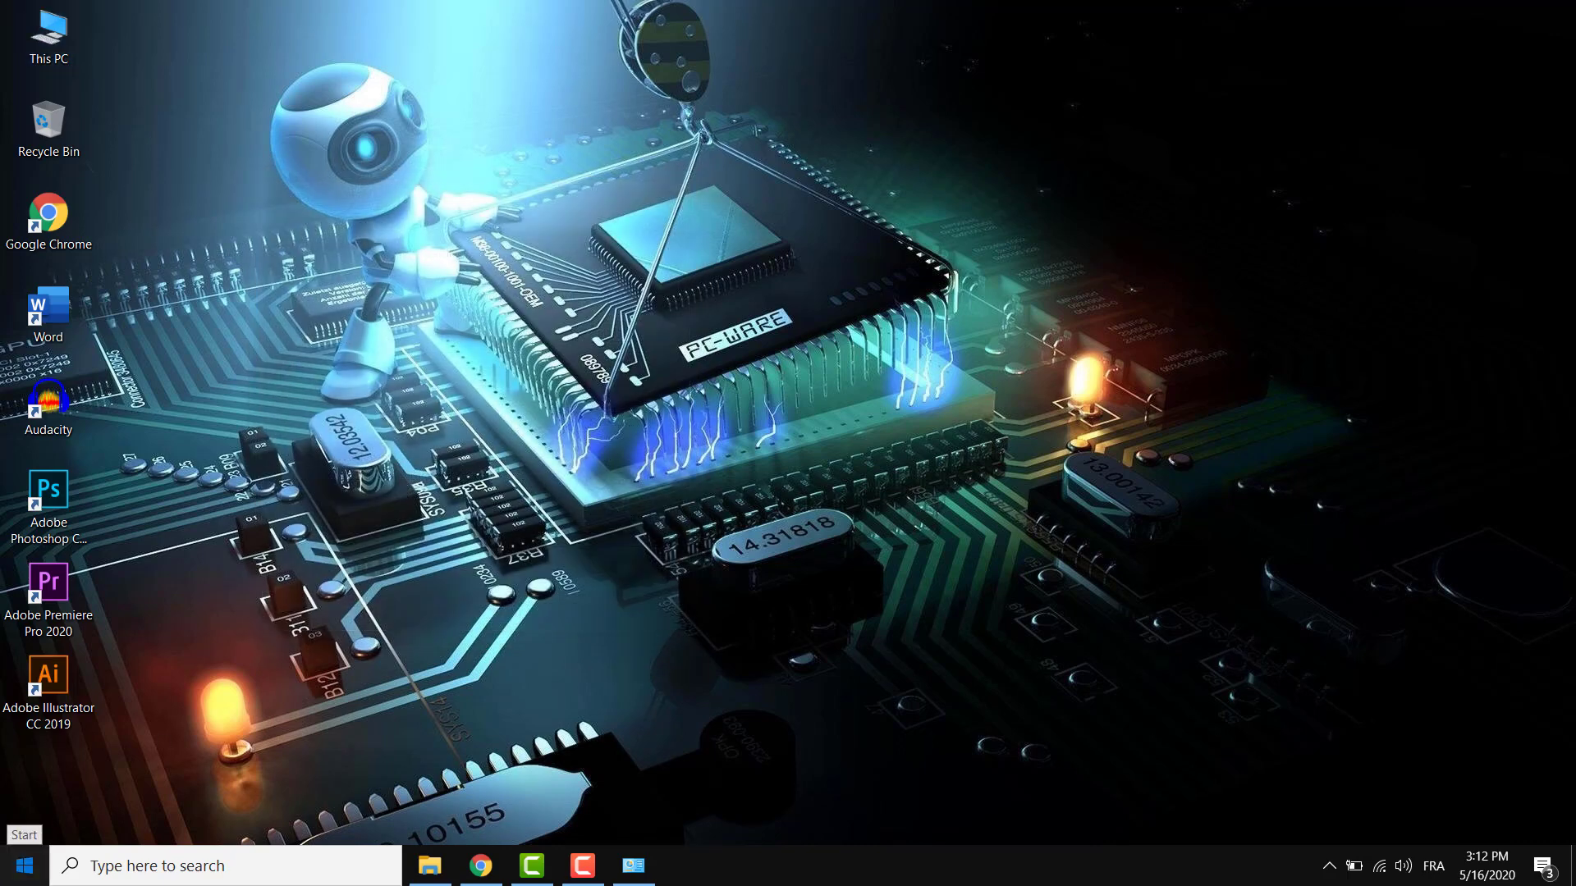
Step: Open the Windows privacy settings and turn off the advertising ID and website access to the language list
click(24, 866)
click(27, 765)
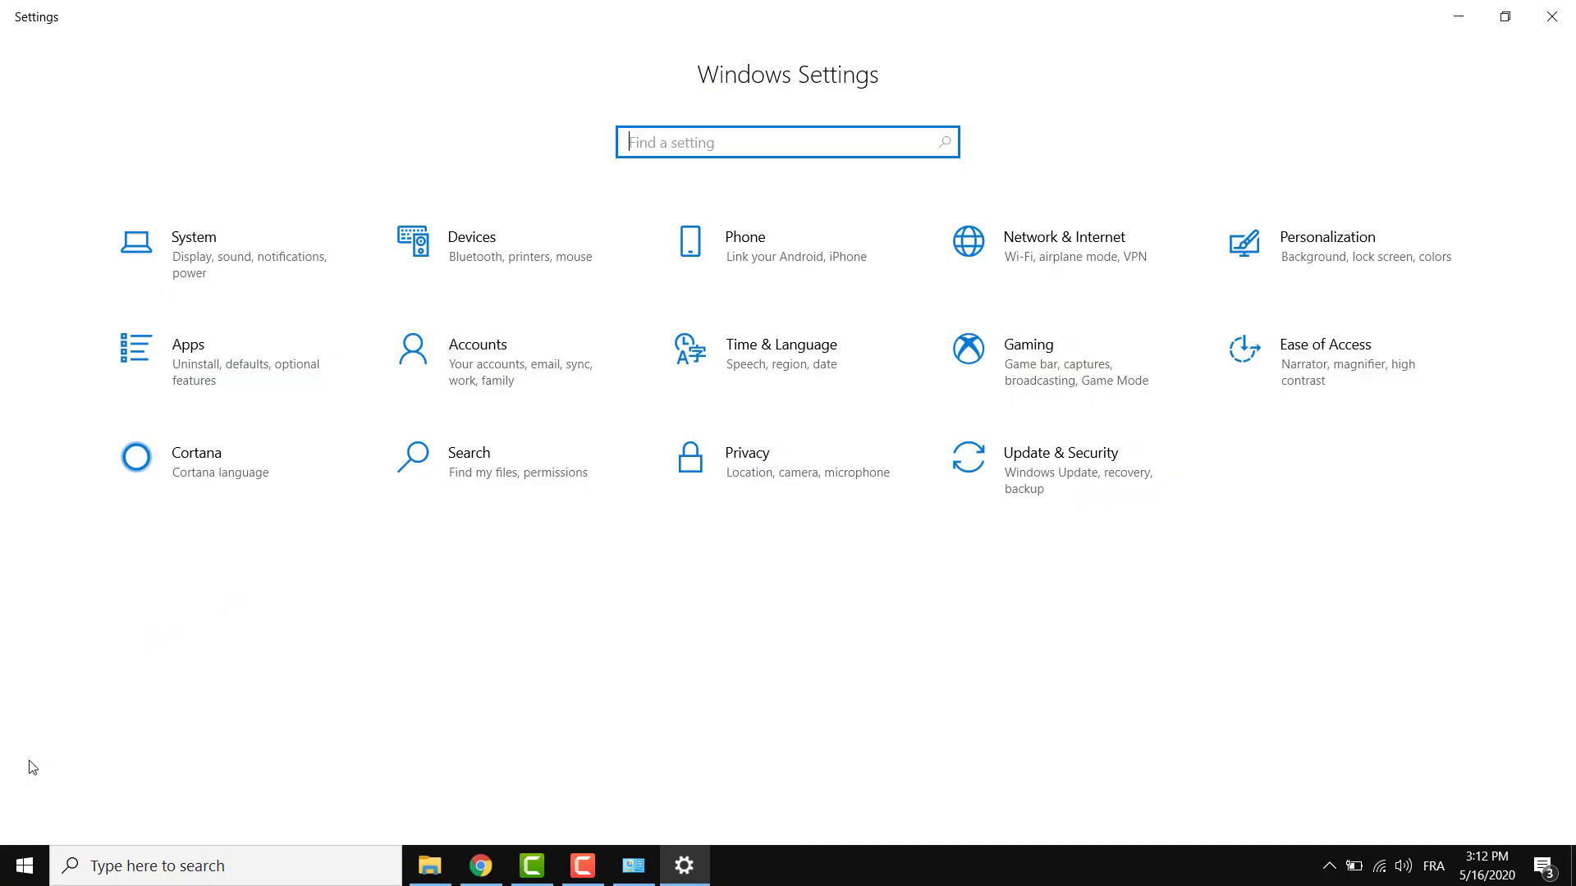
click(689, 461)
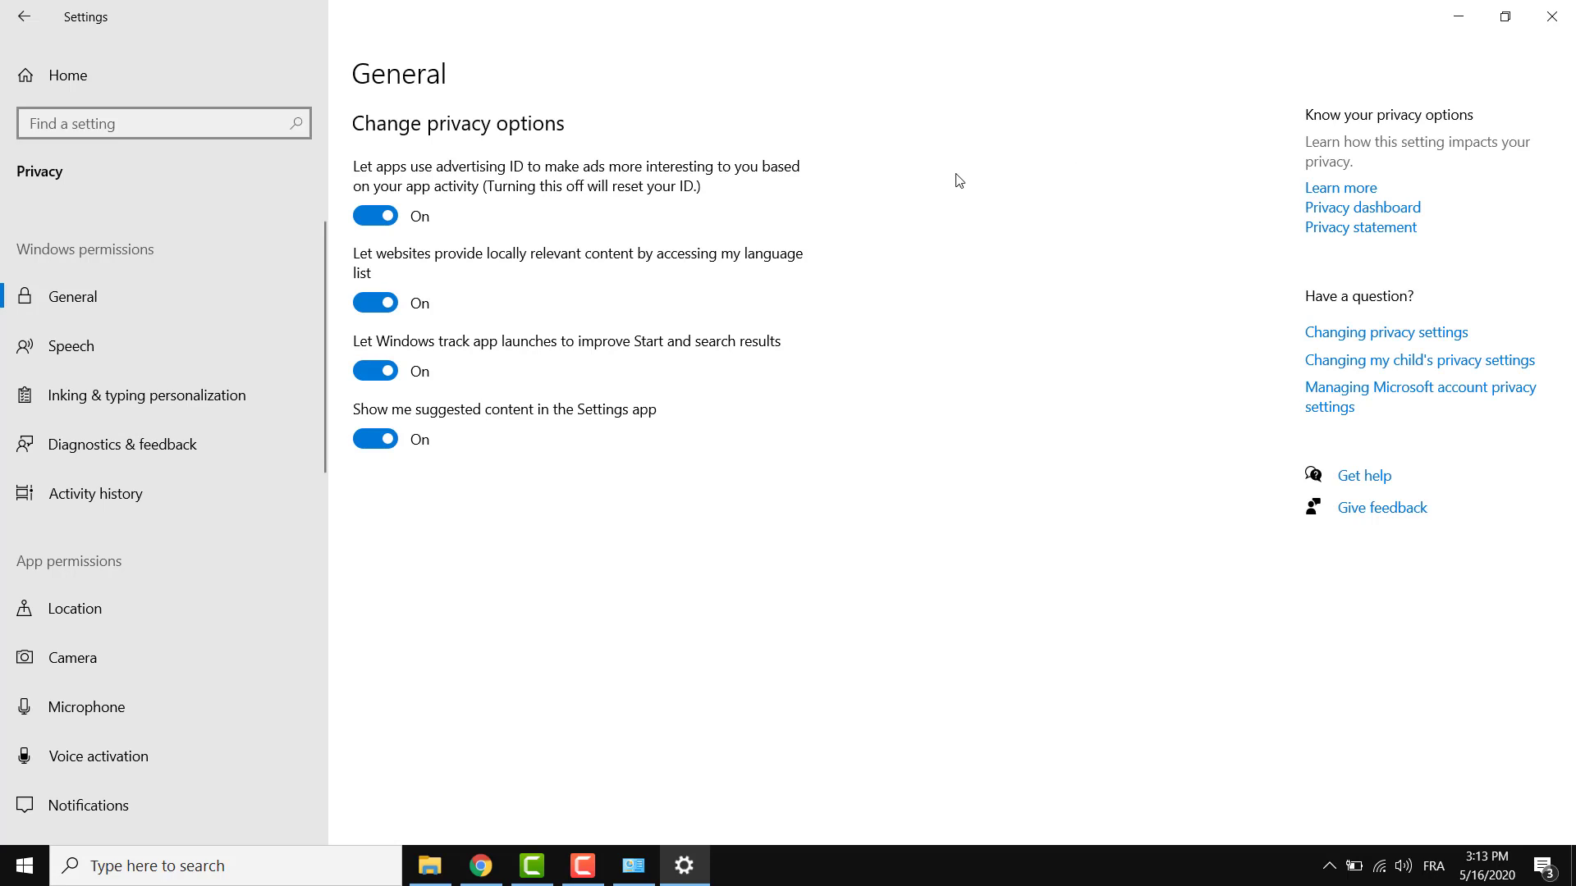
click(375, 216)
click(386, 303)
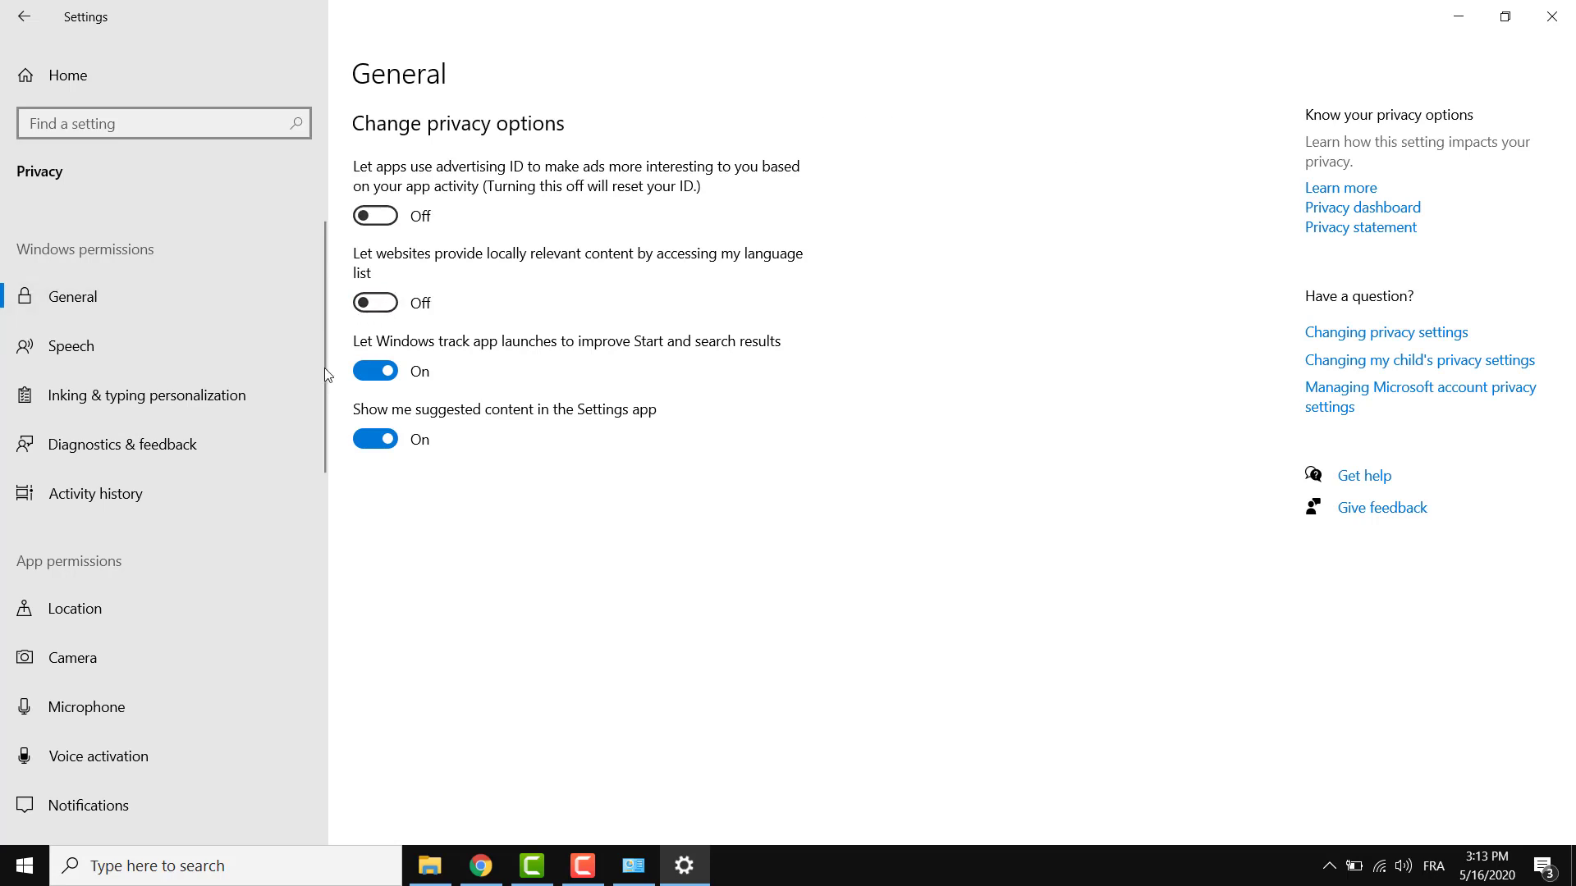
Step: Switch location access for this device on and back off, and review the remaining Location privacy options
scroll(321, 386, down, 2)
click(107, 526)
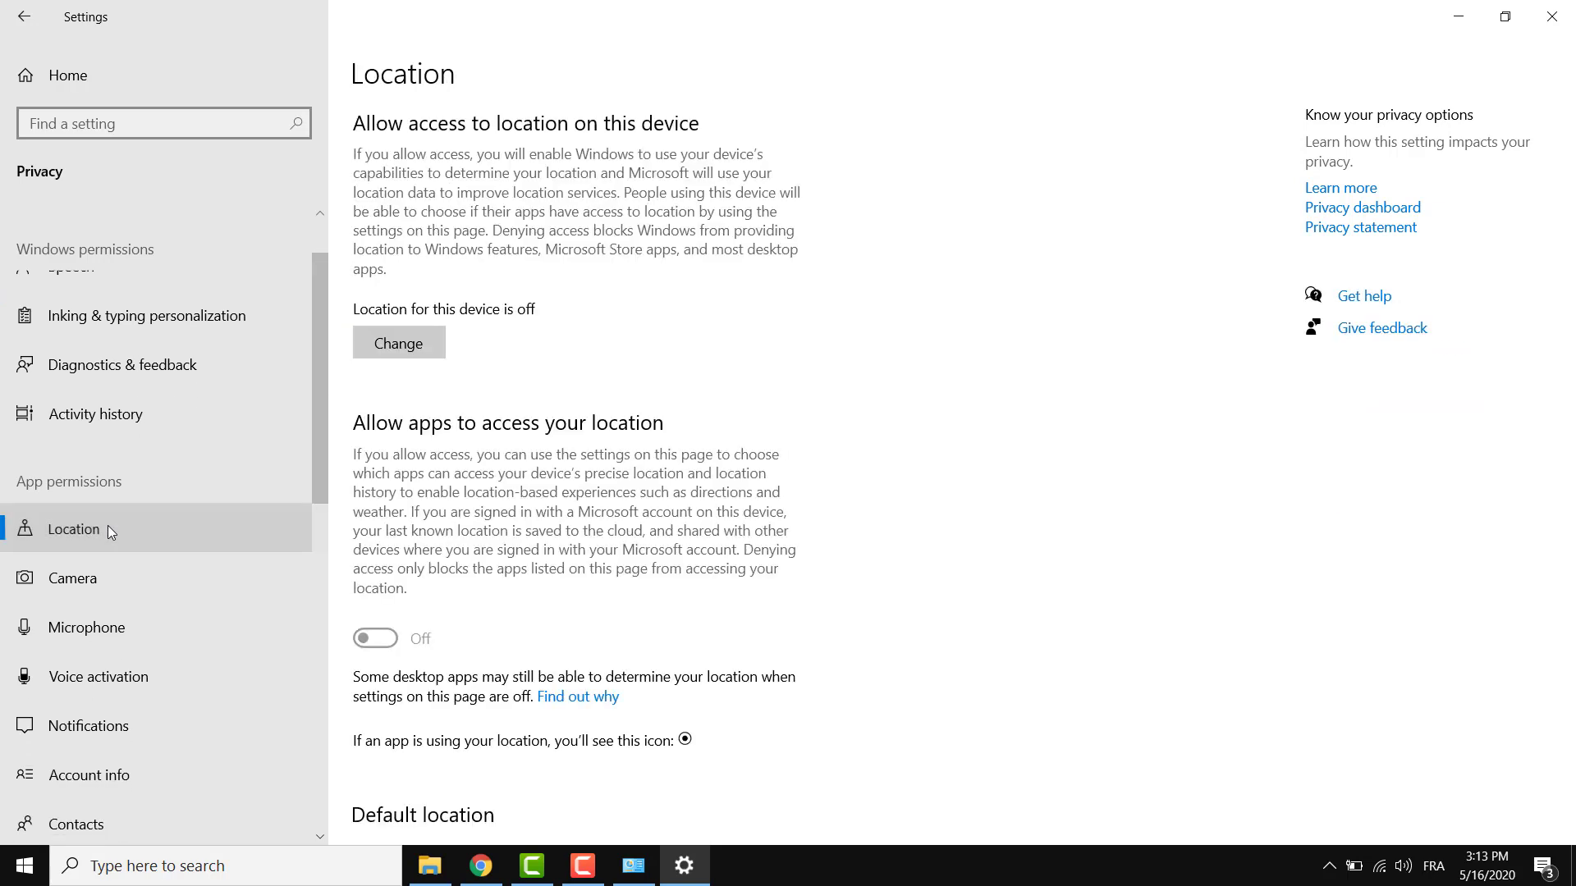
click(415, 347)
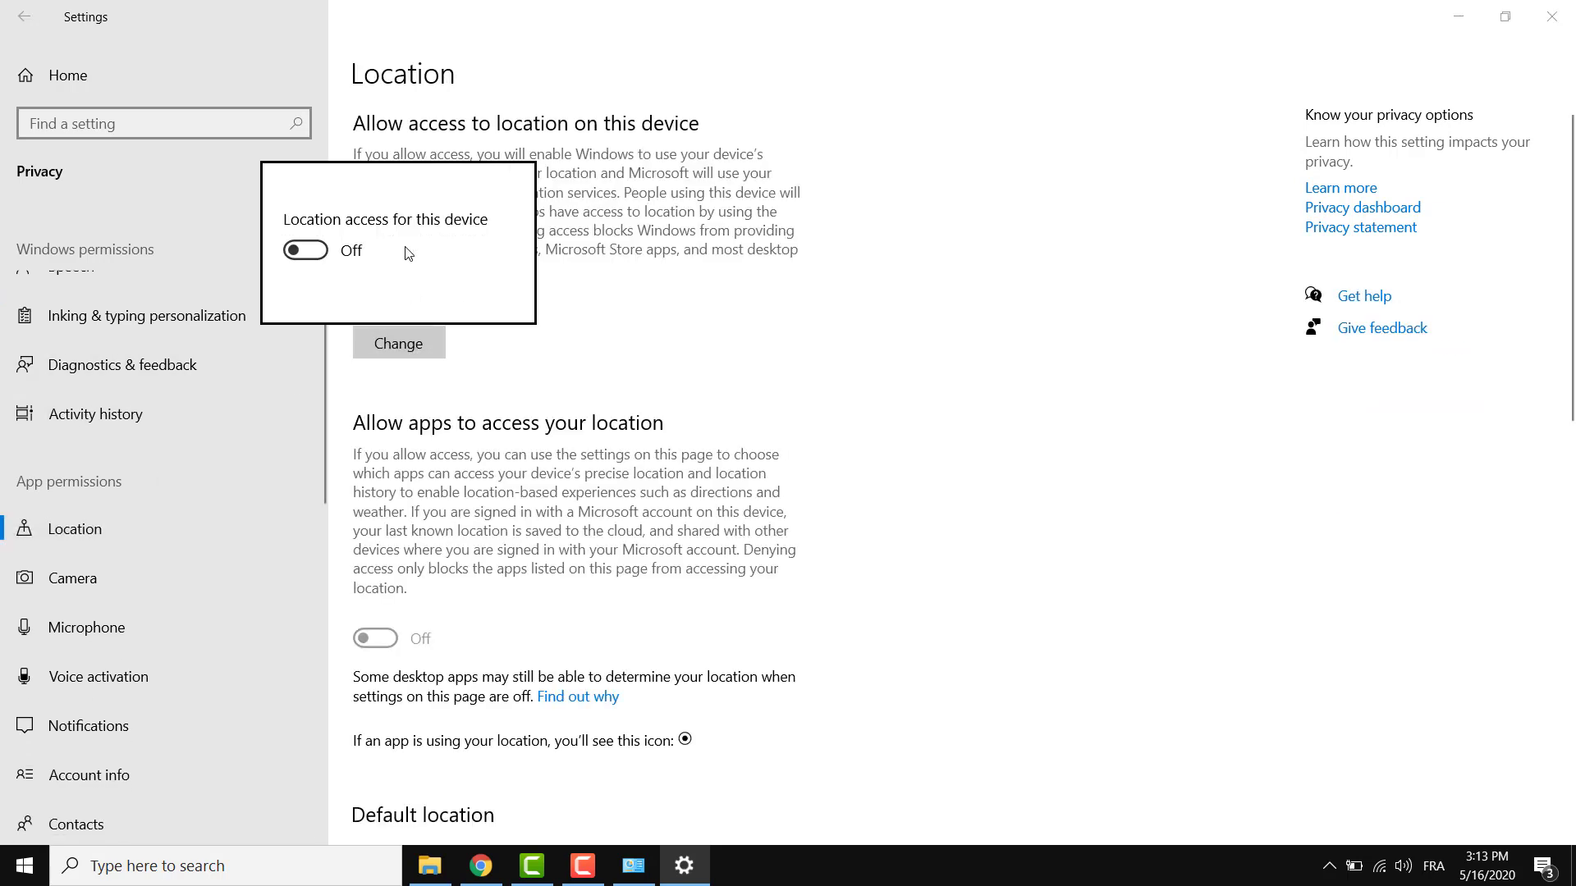
click(317, 257)
click(308, 254)
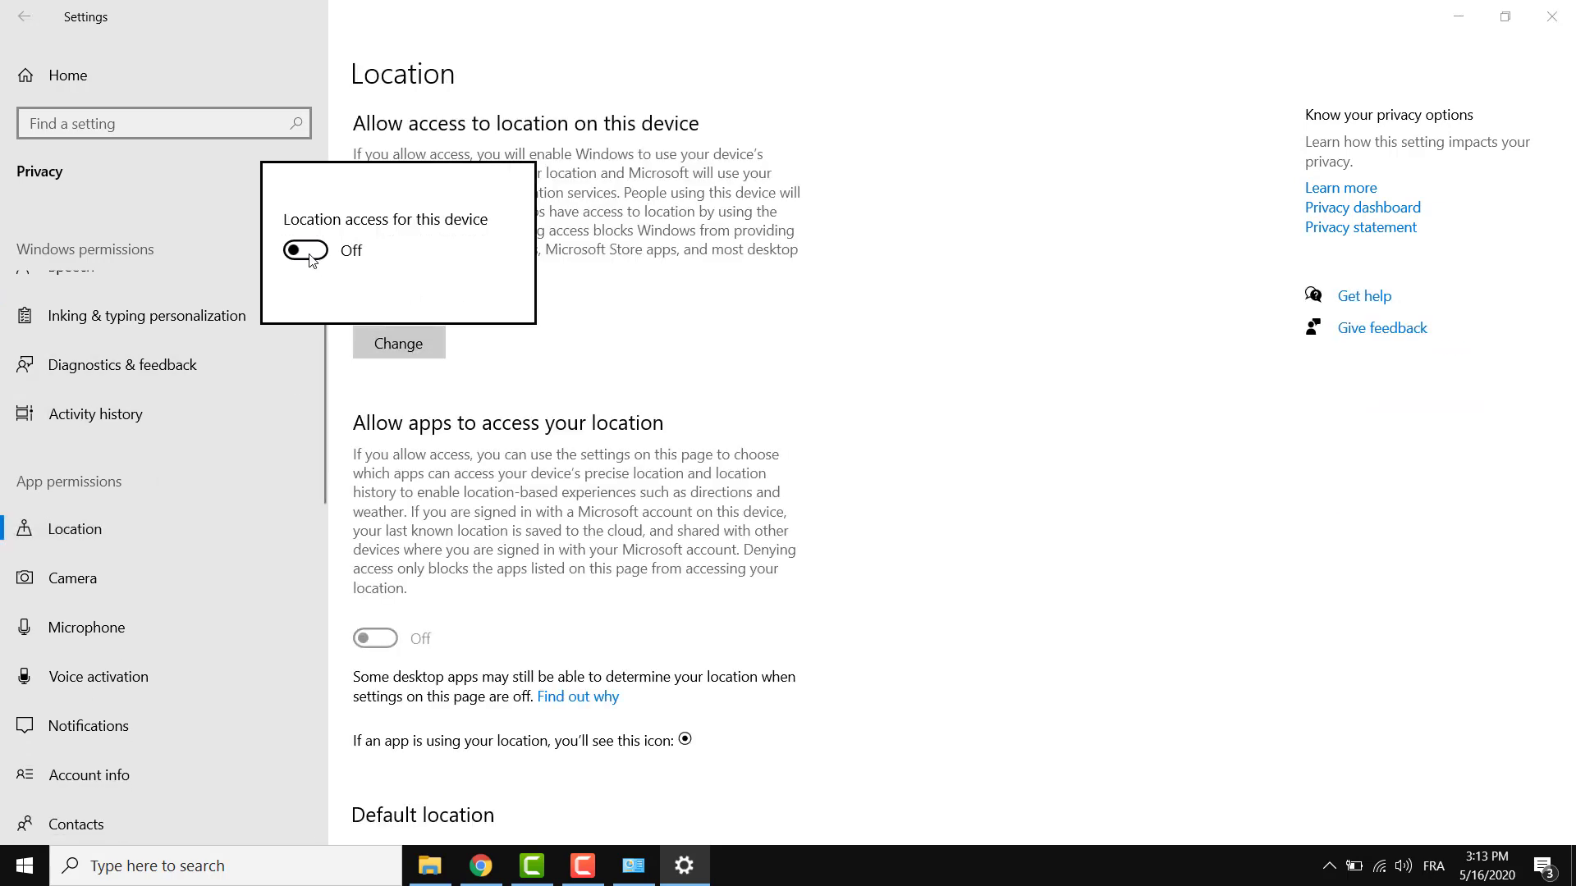
click(656, 316)
scroll(657, 316, down, 5)
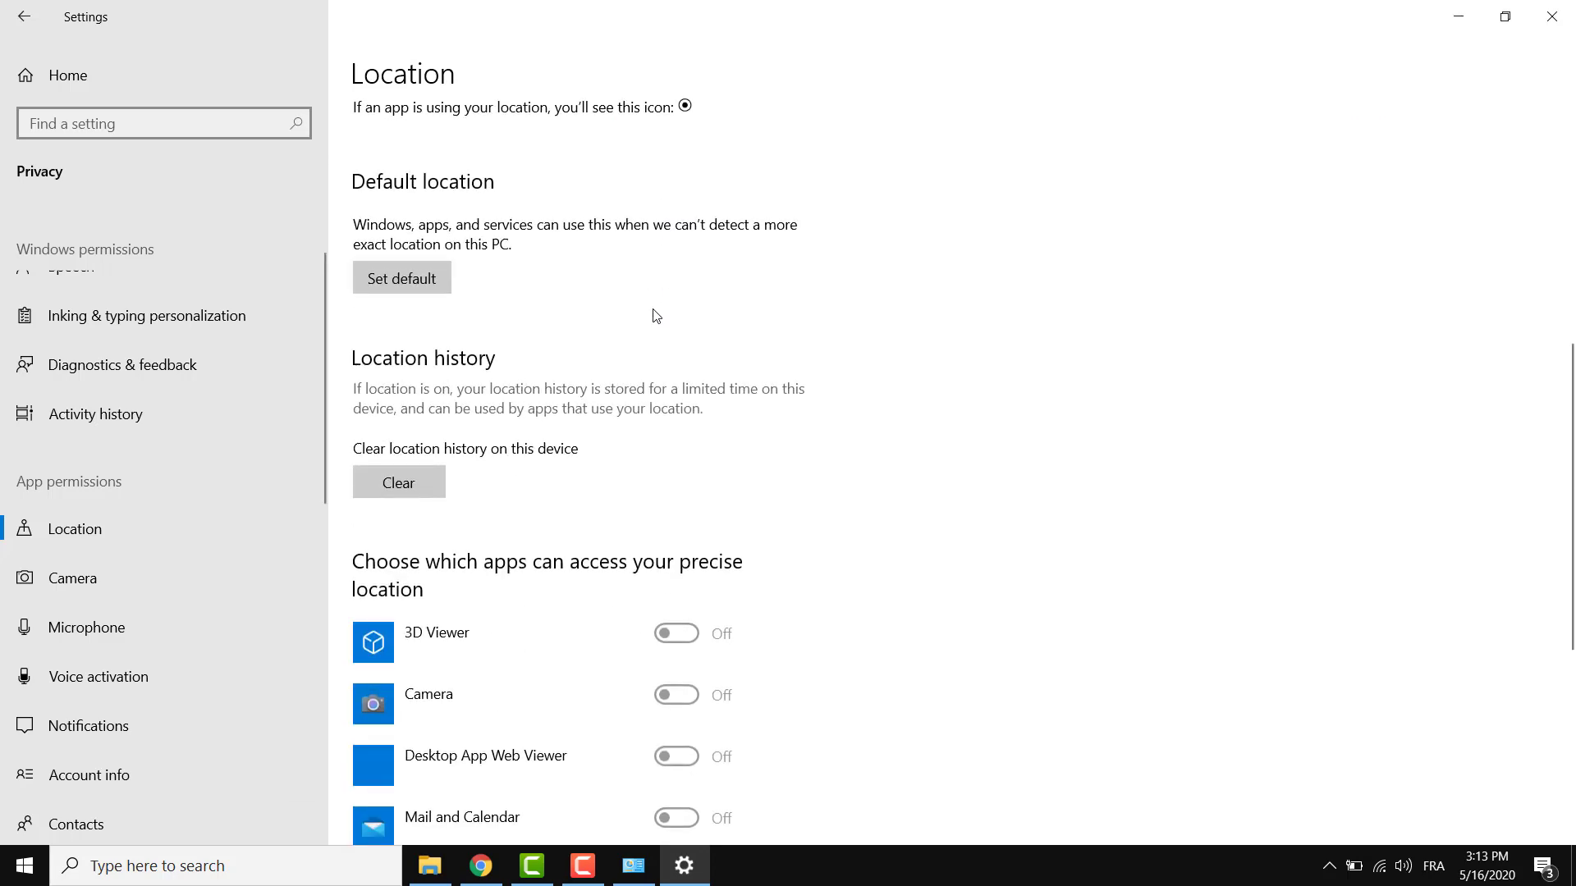
scroll(608, 296, up, 5)
Step: Set the diagnostic data level to Basic in the Diagnostics & feedback privacy settings after trying Full
scroll(157, 441, up, 1)
click(74, 443)
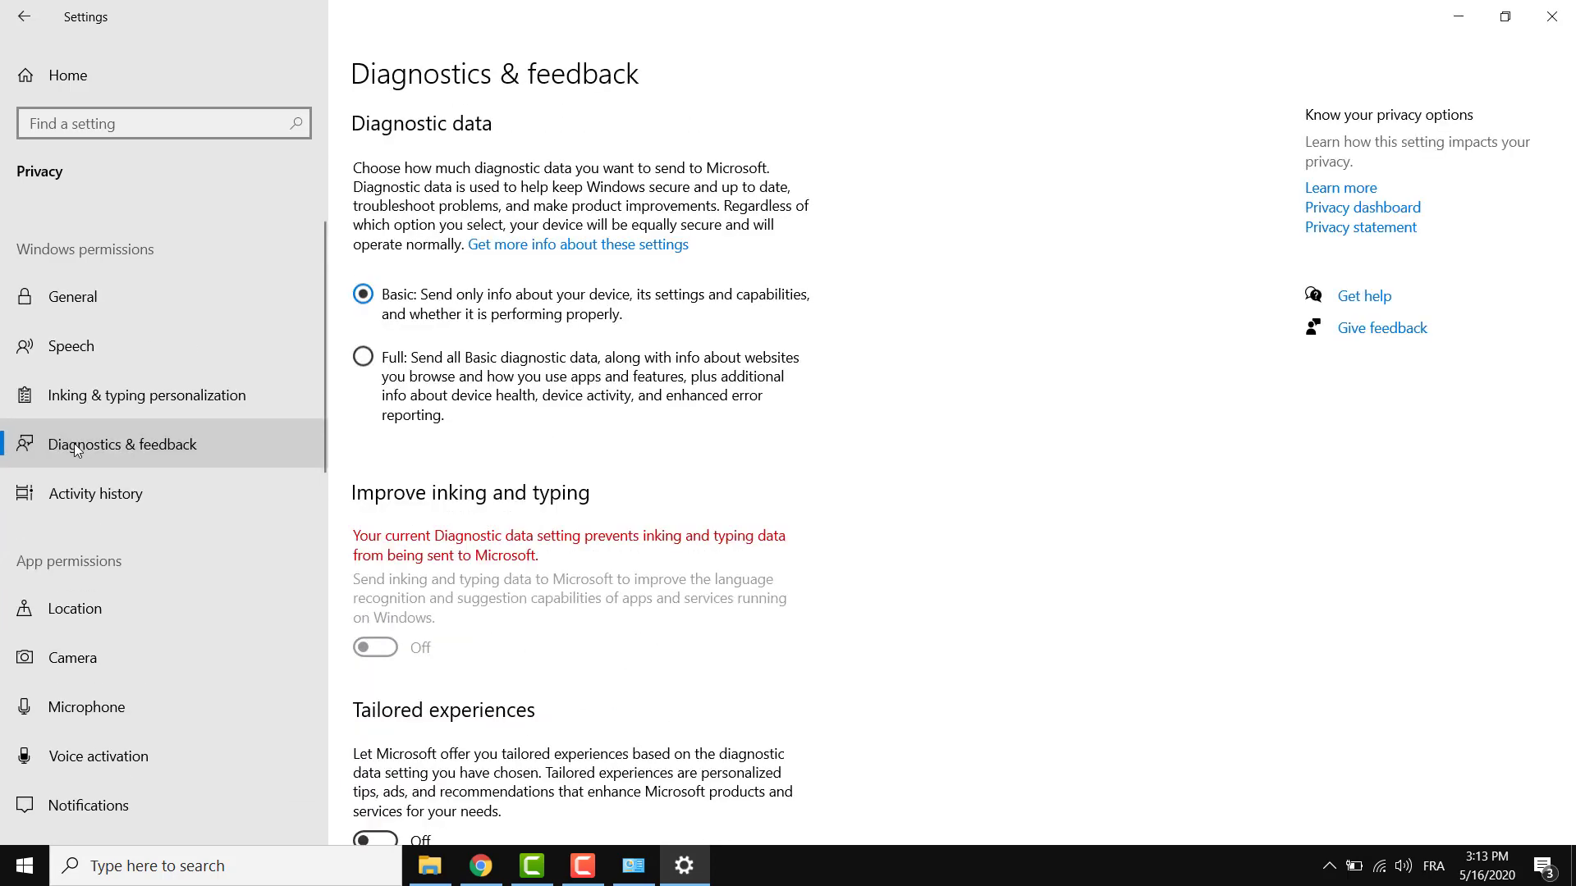
scroll(504, 527, down, 5)
scroll(443, 469, up, 5)
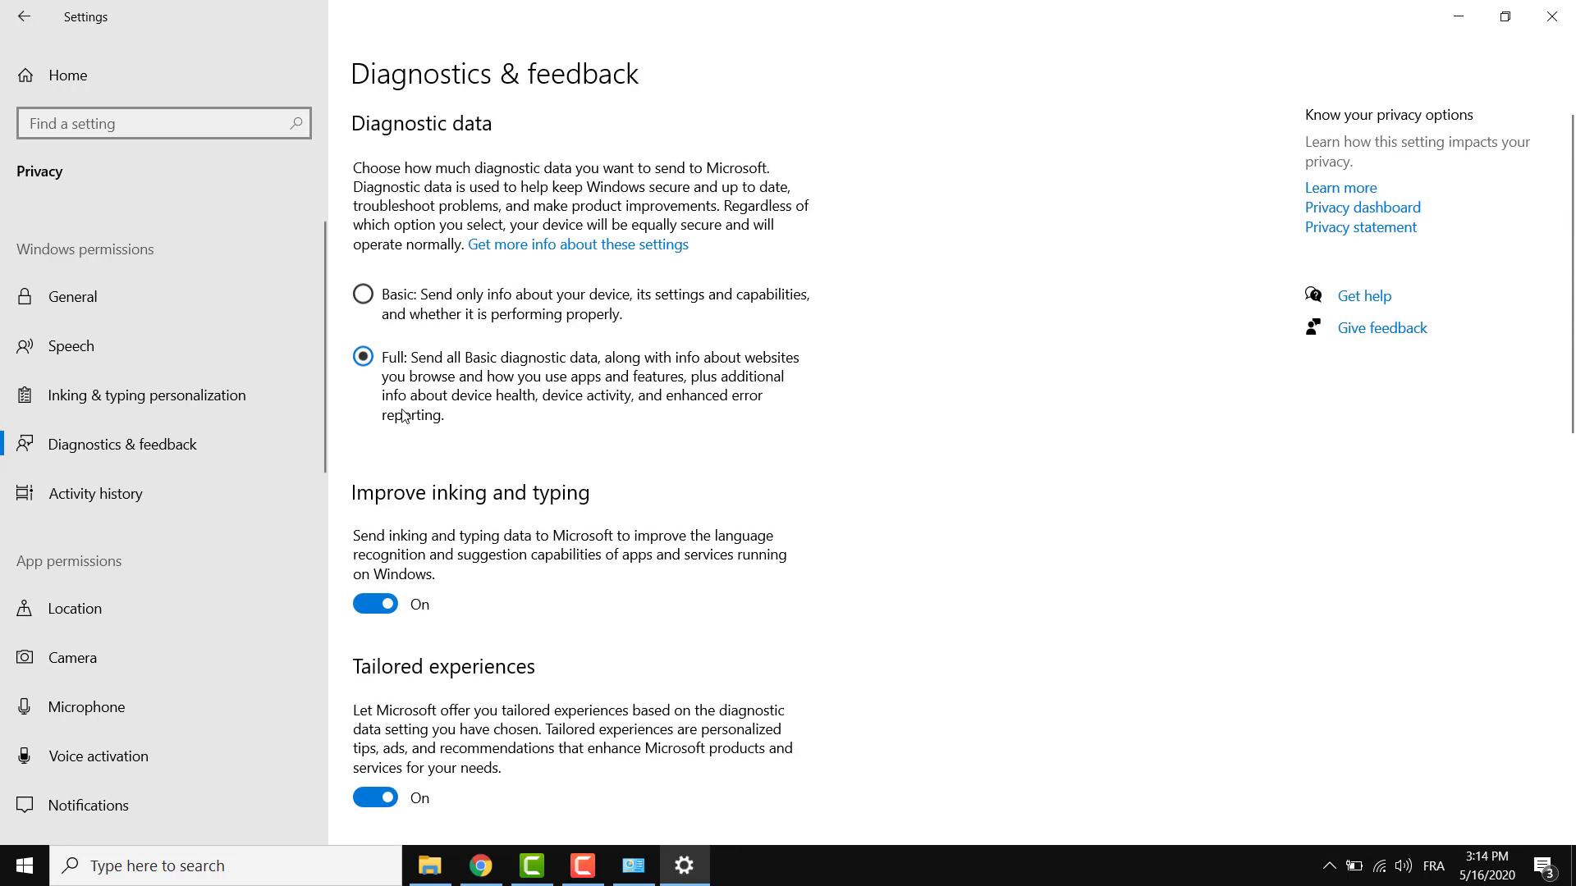
click(363, 294)
scroll(408, 646, down, 3)
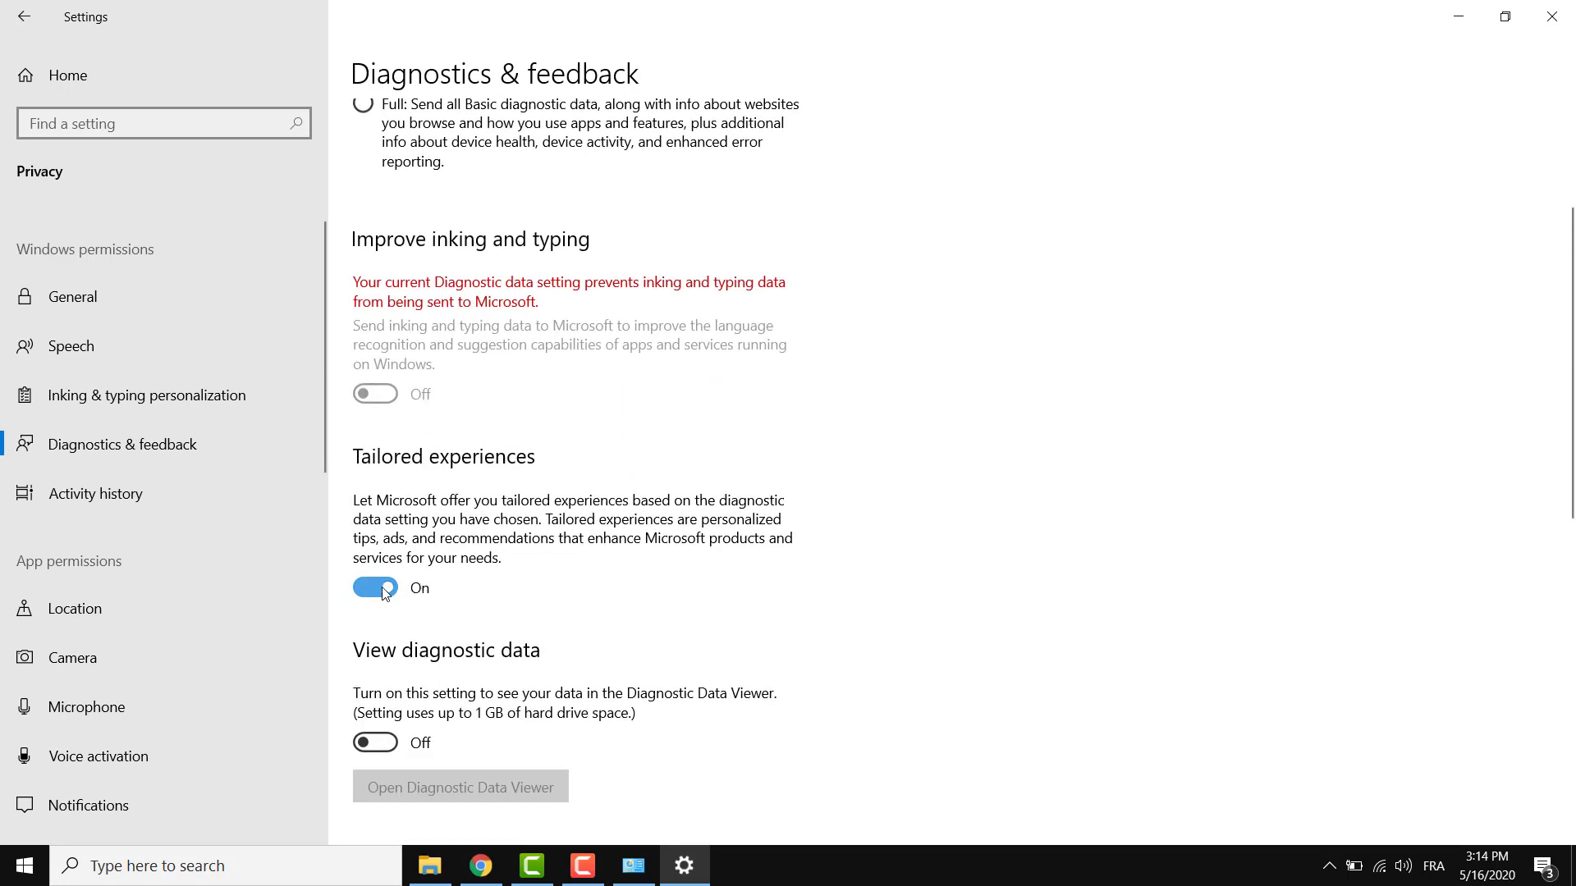